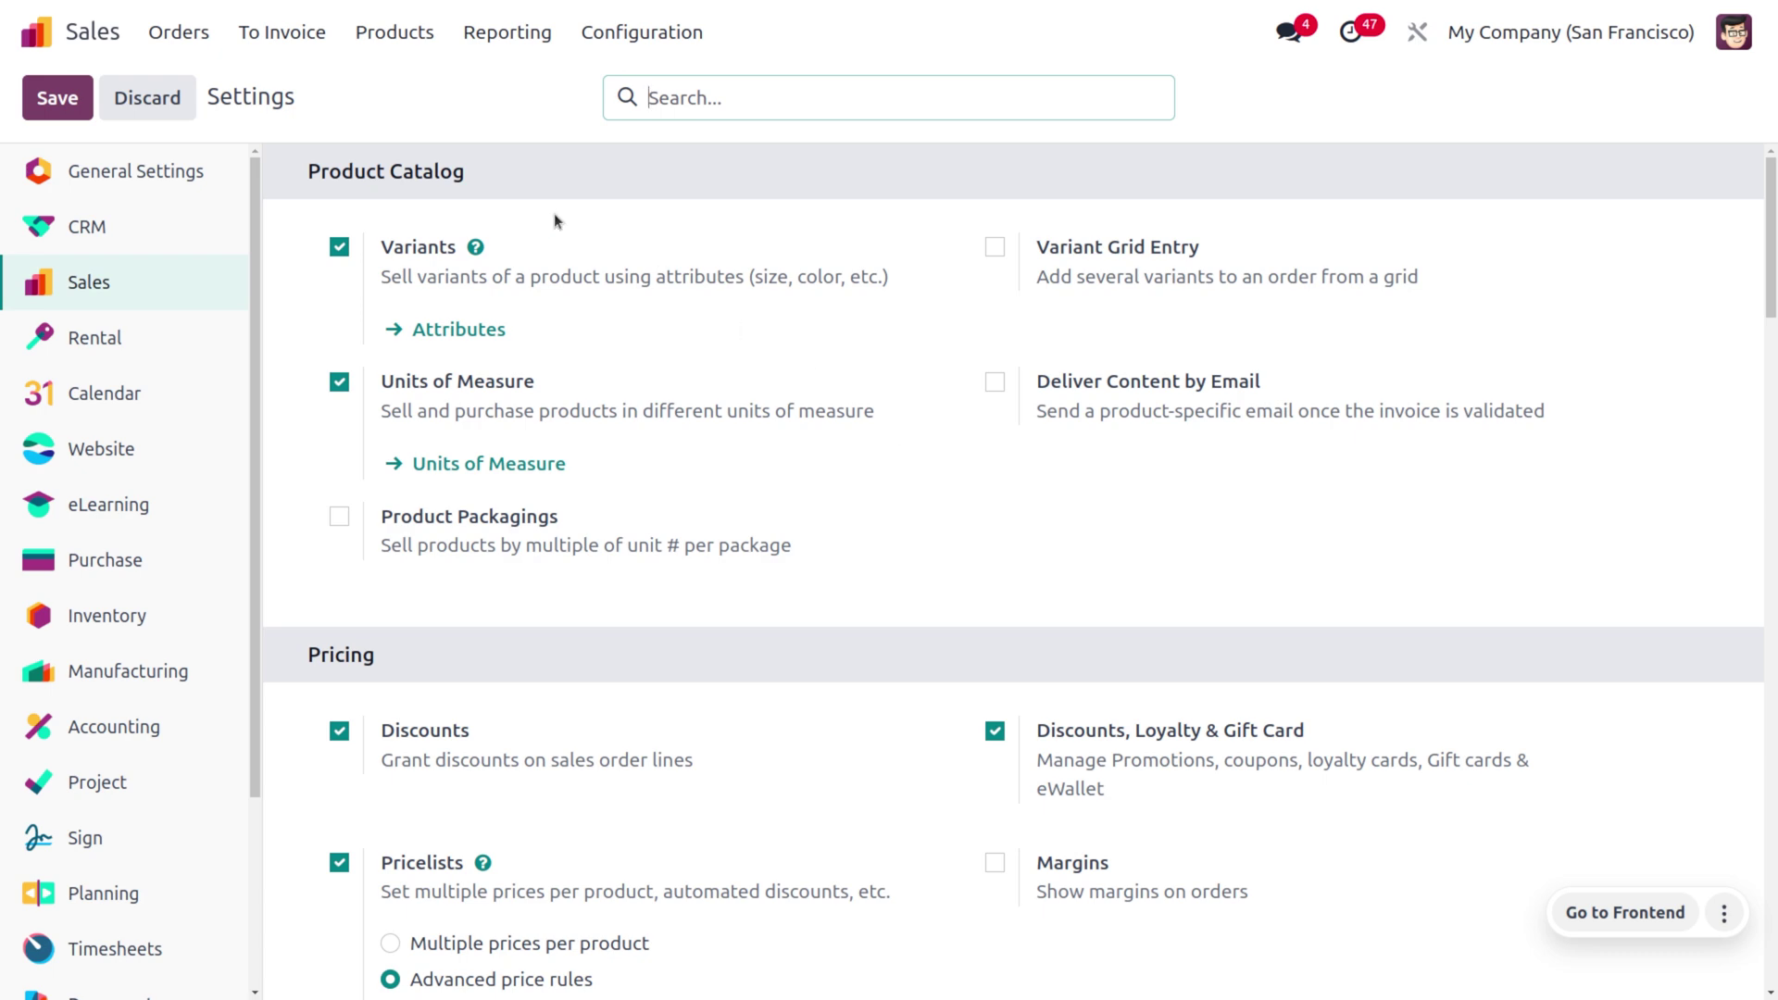
Open the "10% discount on laptop" discount program and look over its settings, rules and rewards
{"action": "left_click", "coordinate": [398, 33]}
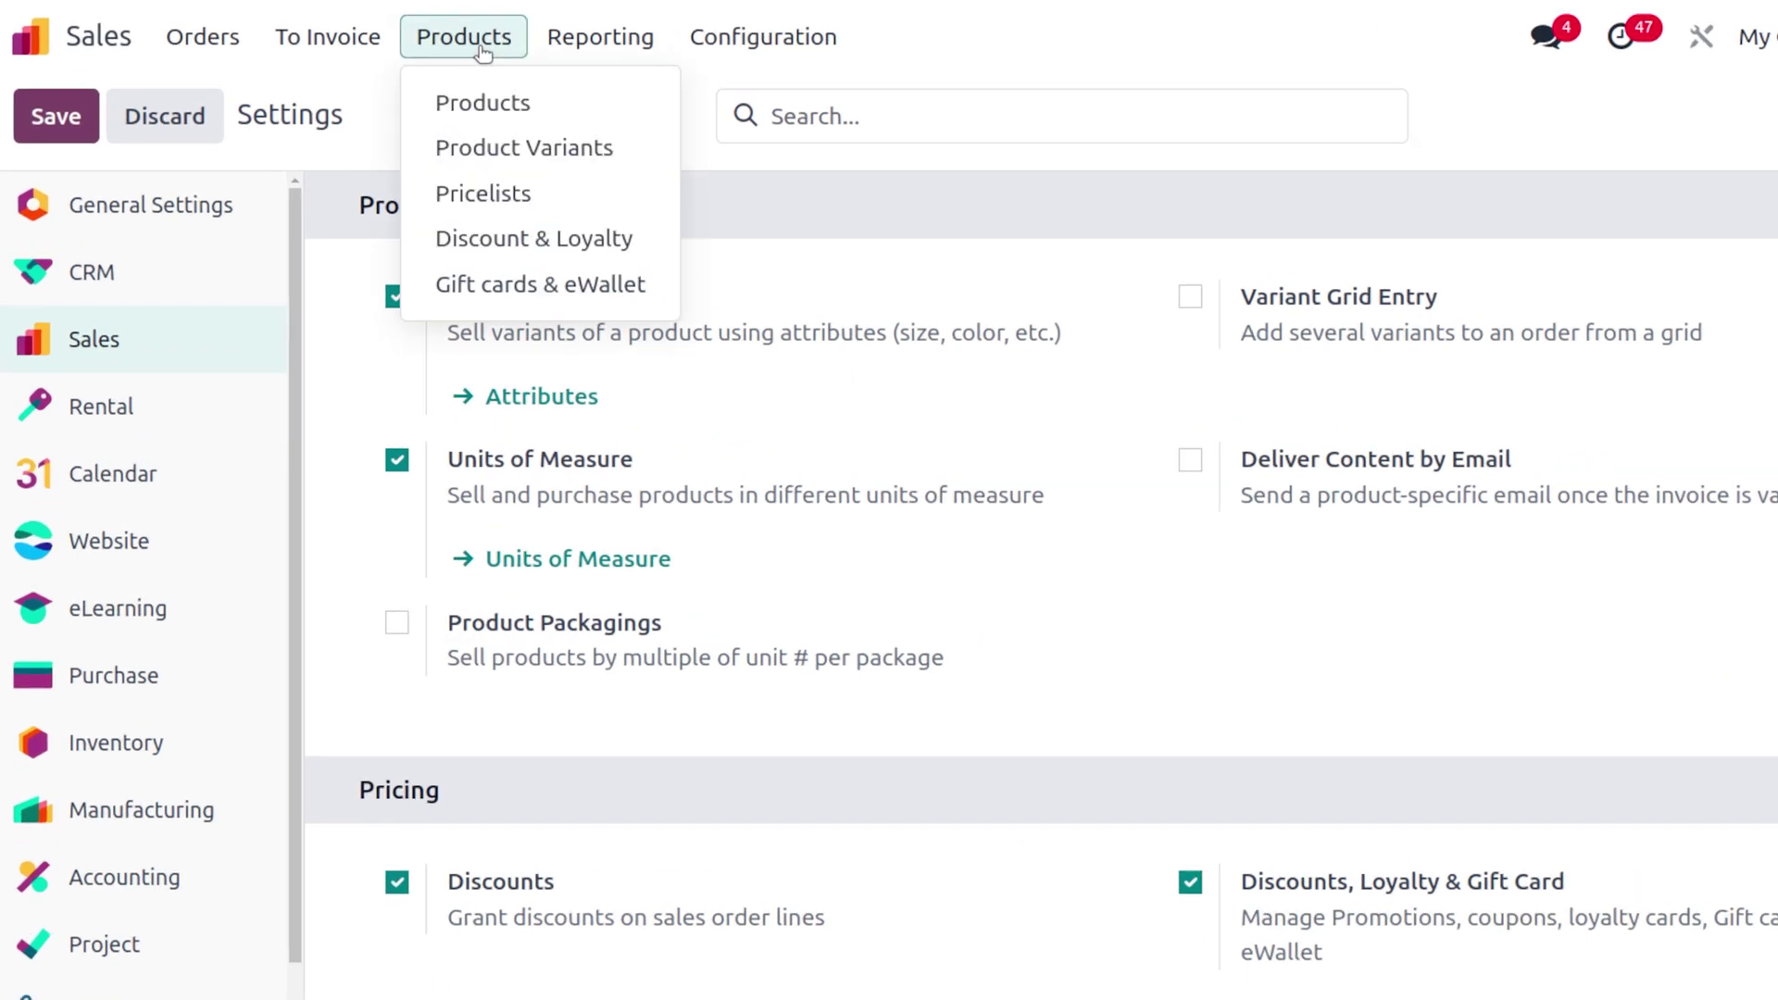
{"action": "left_click", "coordinate": [583, 237]}
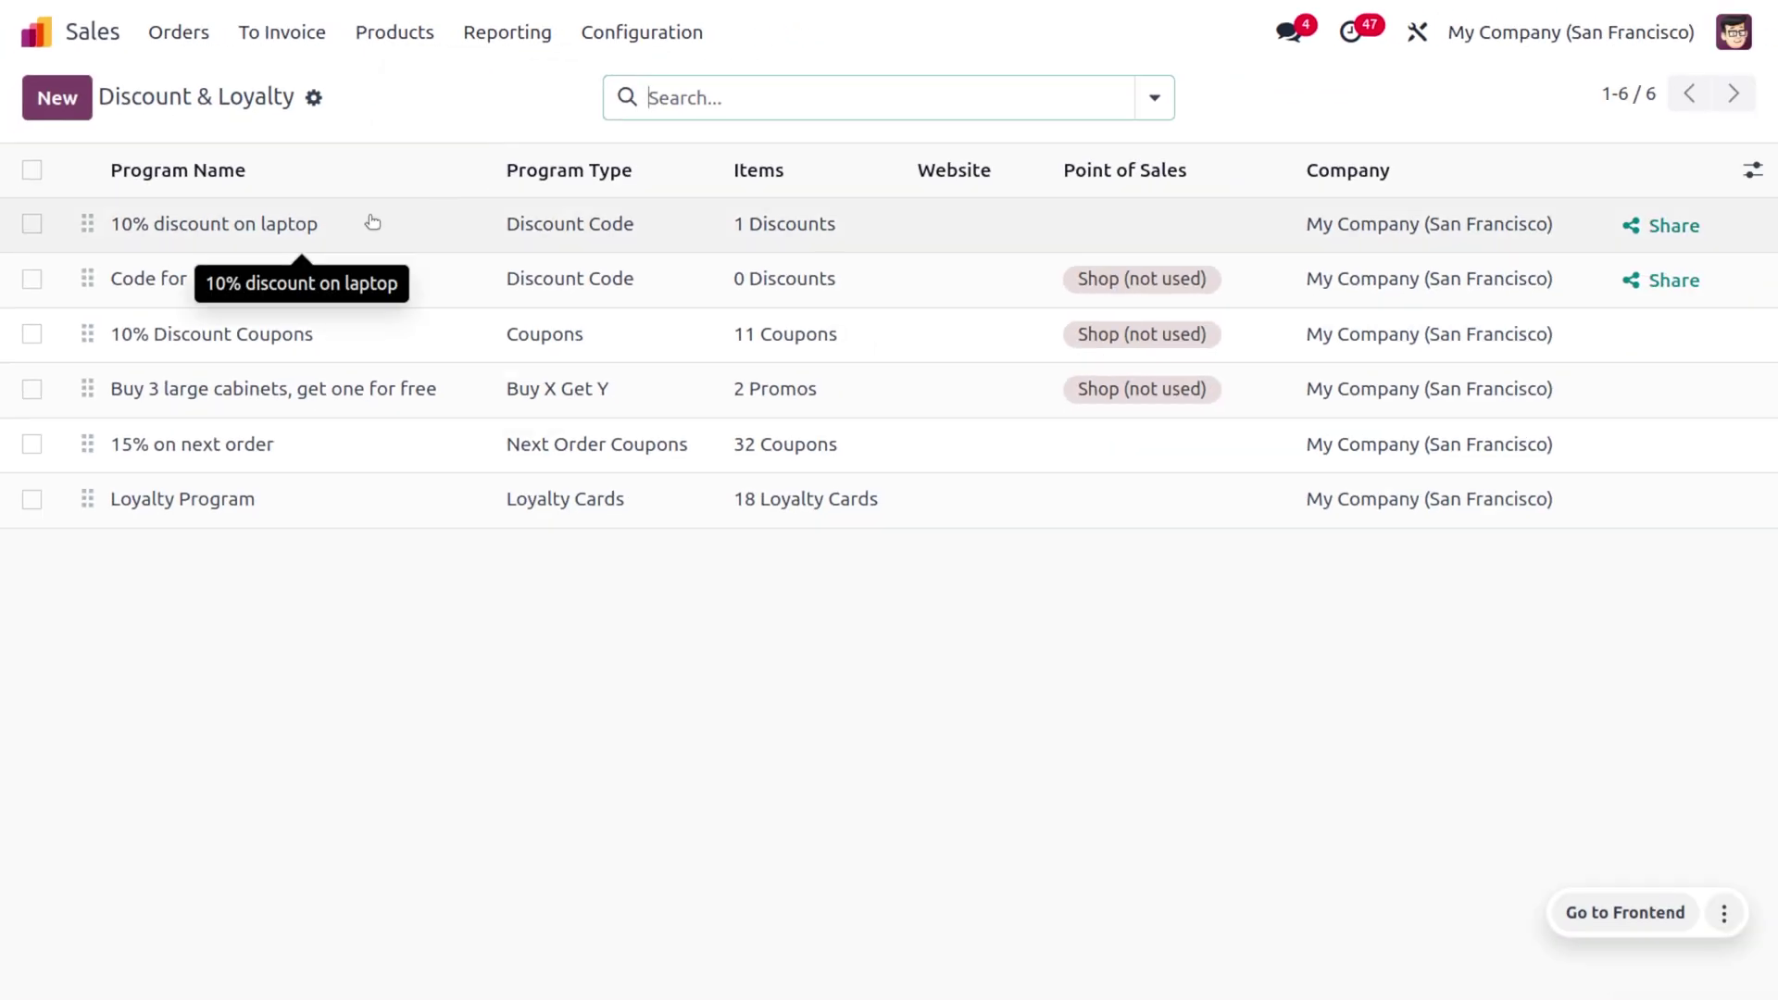
{"action": "left_click", "coordinate": [371, 222]}
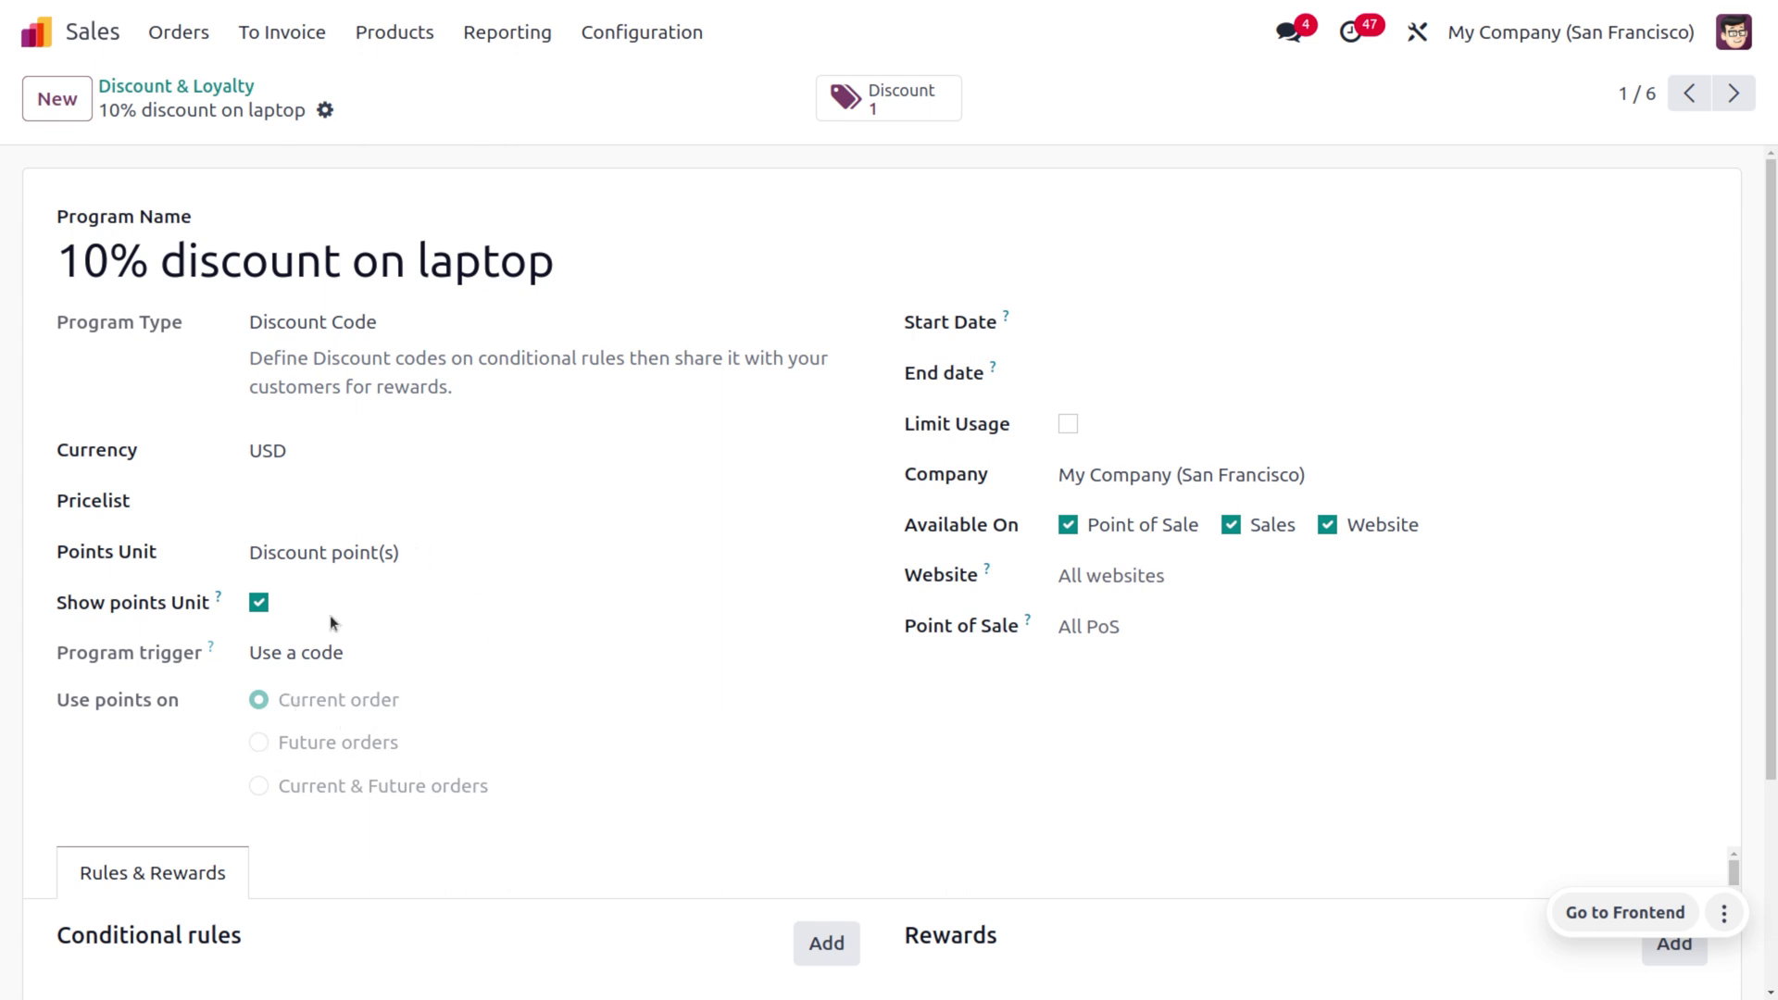
{"action": "scroll", "coordinate": [320, 665], "scroll_direction": "down", "scroll_amount": 2}
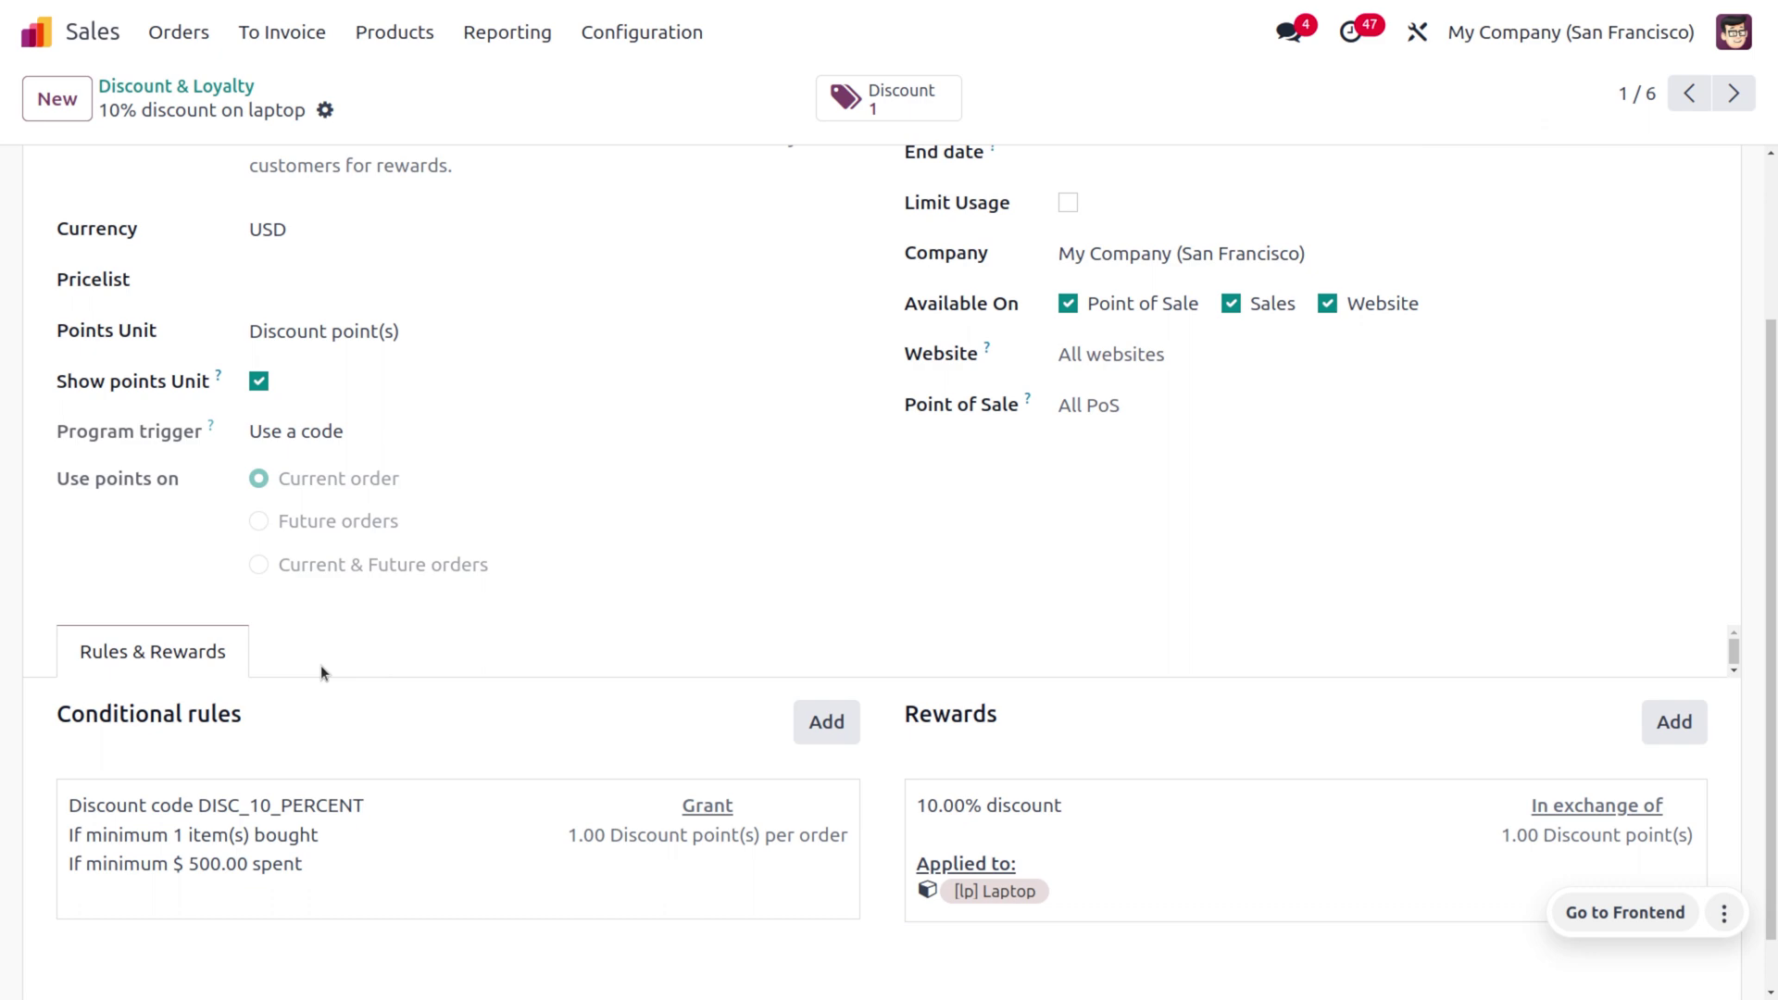
{"action": "scroll", "coordinate": [321, 665], "scroll_direction": "up", "scroll_amount": 2}
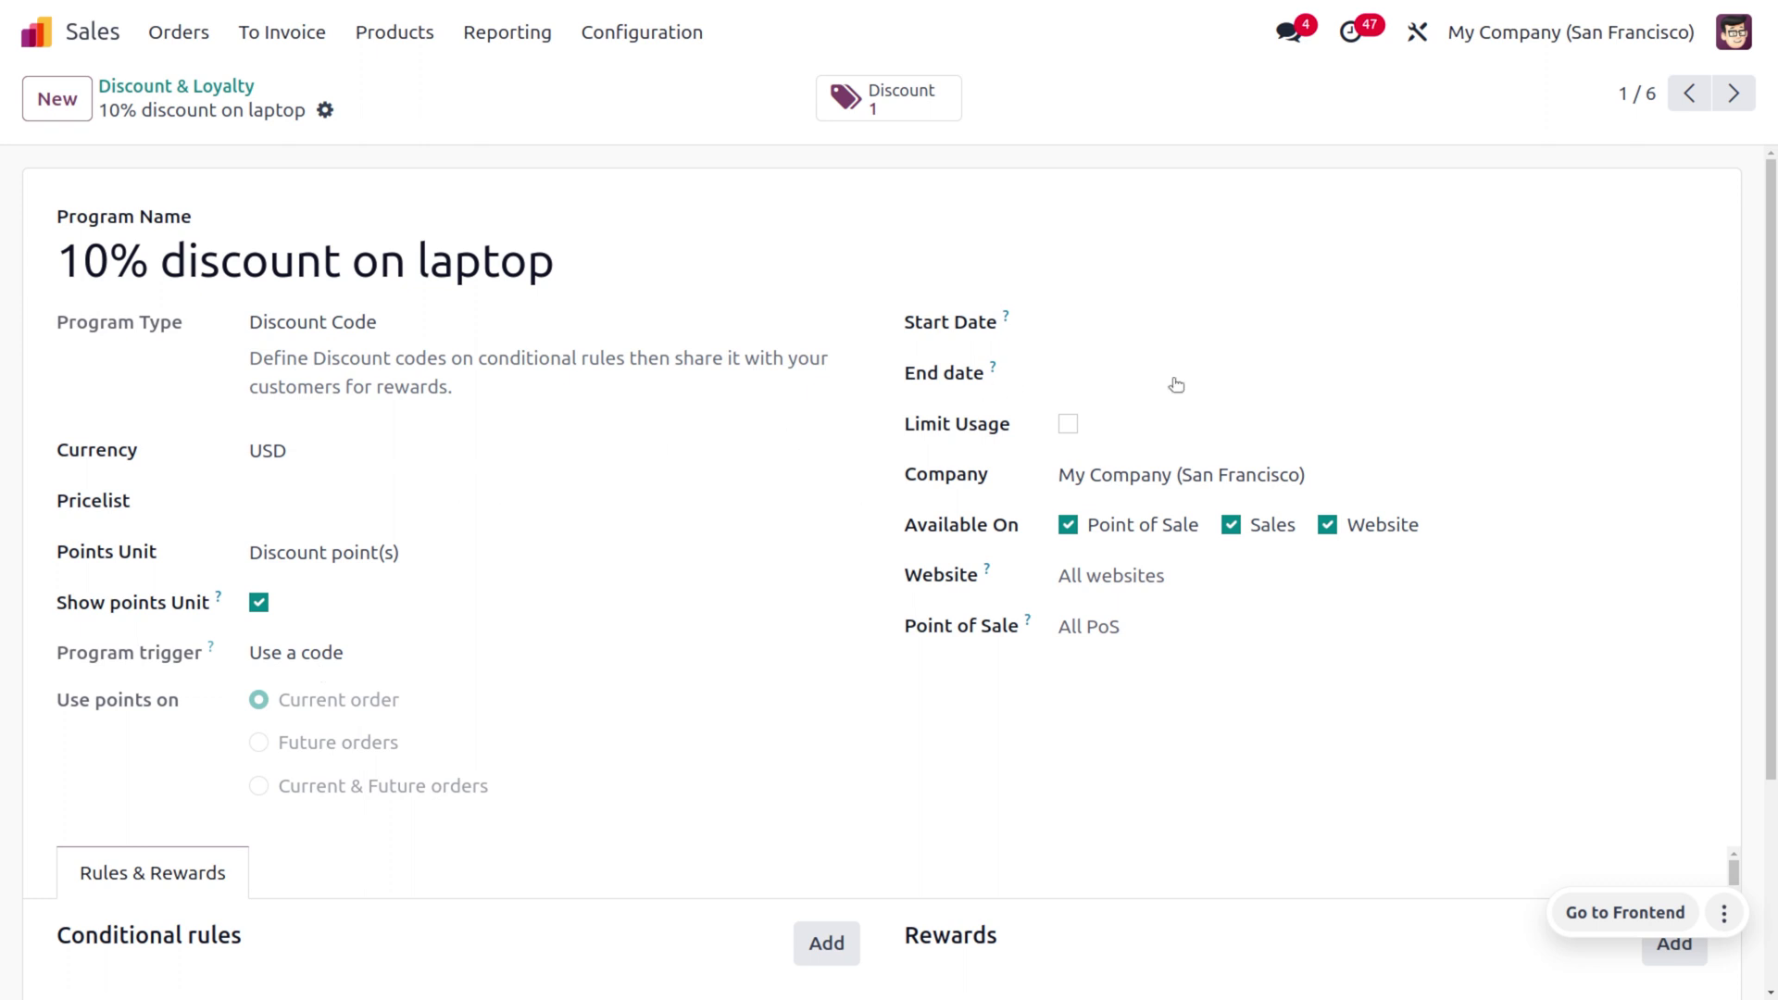
Set the program's validity from 01/01/2024 to 01/31/2024 and limit its usage to 1
{"action": "left_click", "coordinate": [1198, 321]}
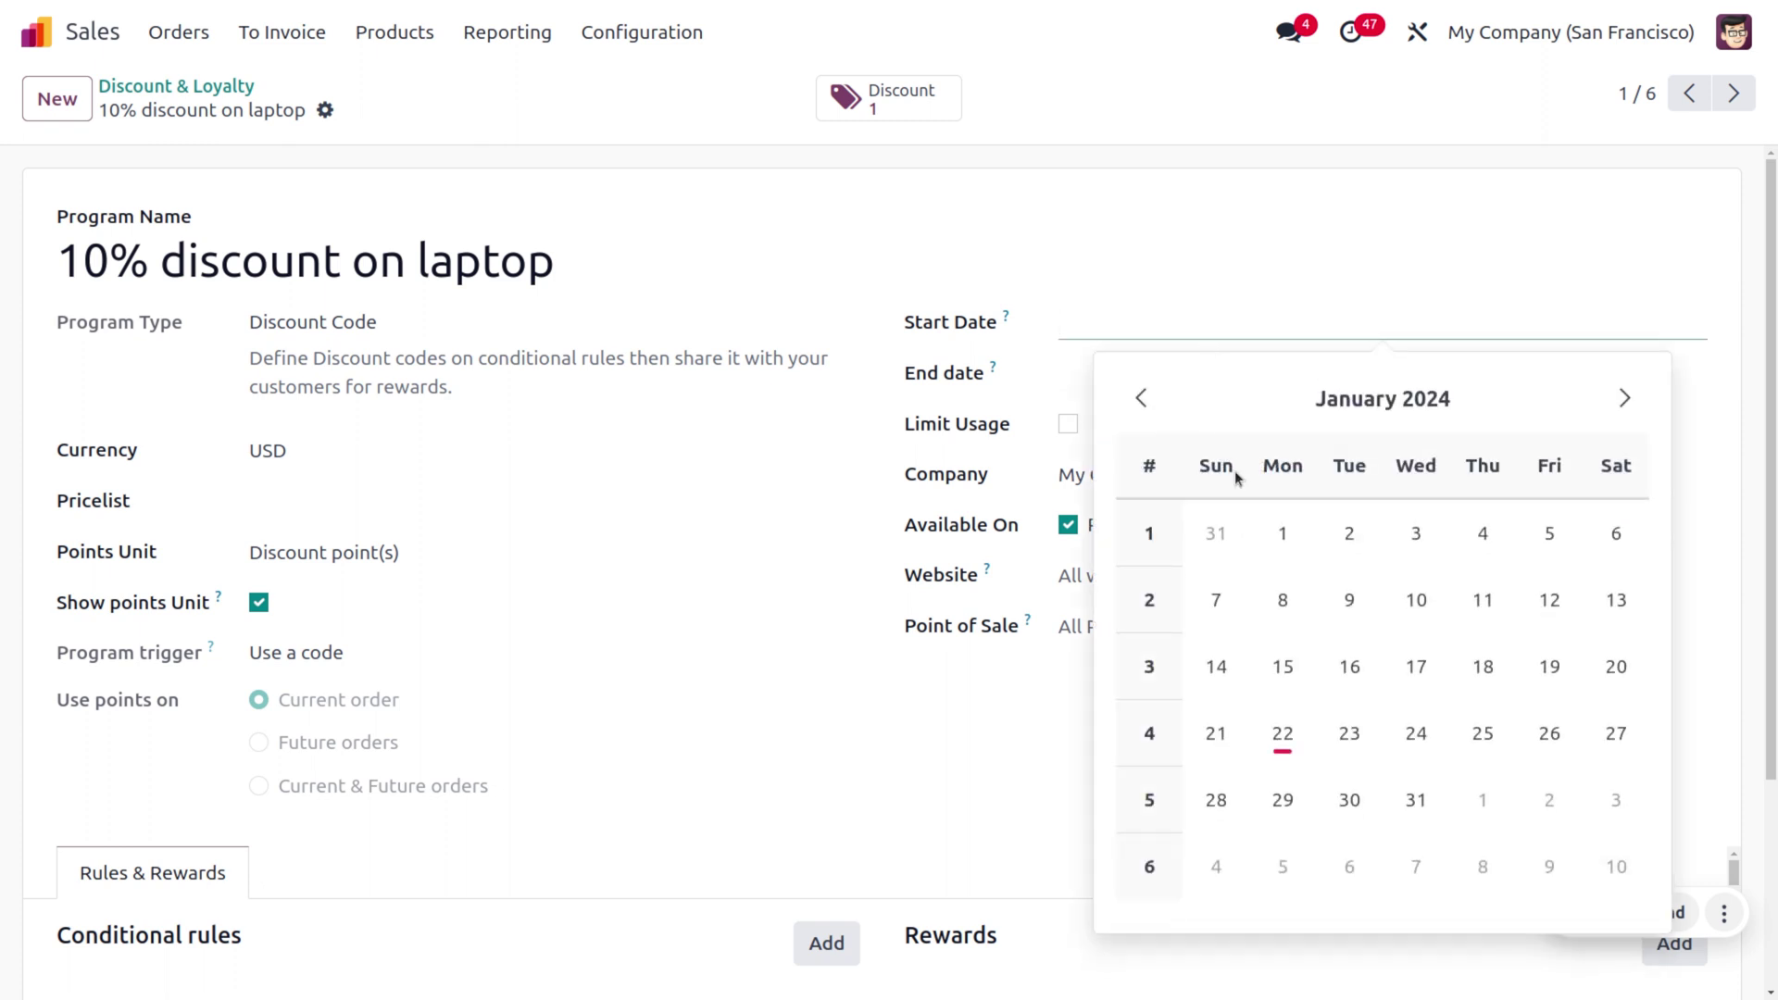
{"action": "left_click", "coordinate": [1283, 533]}
{"action": "left_click", "coordinate": [1220, 382]}
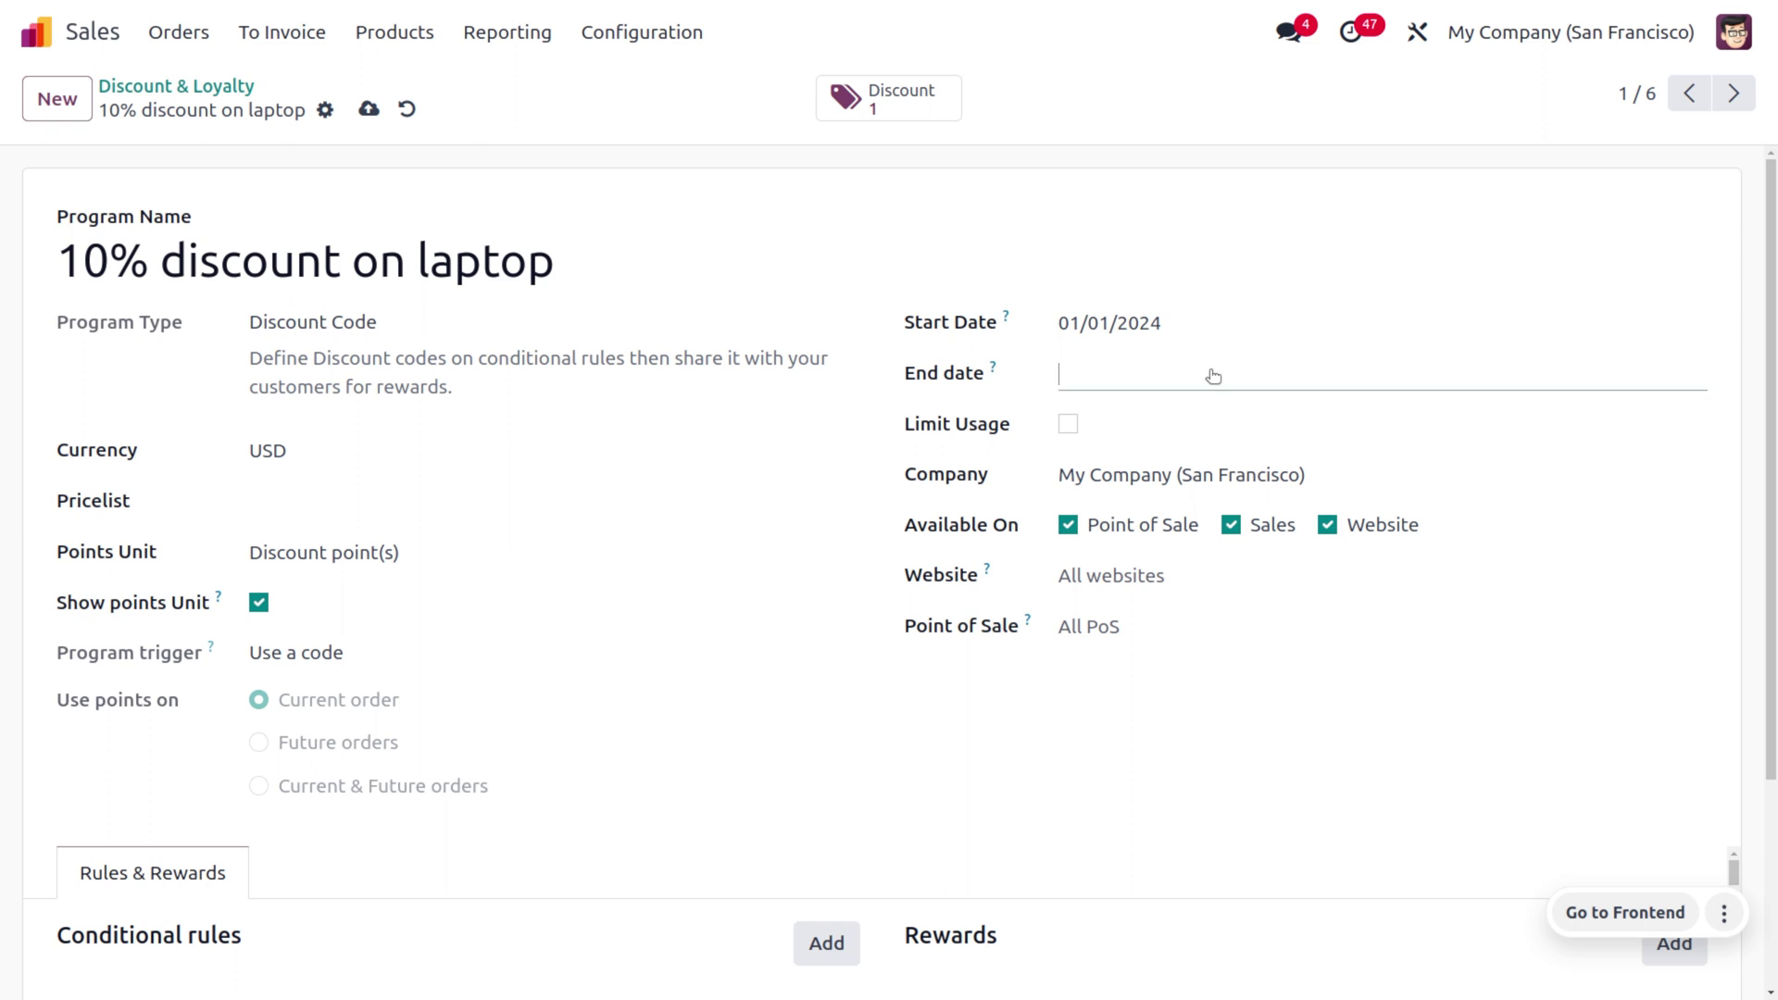
{"action": "left_click", "coordinate": [1400, 854]}
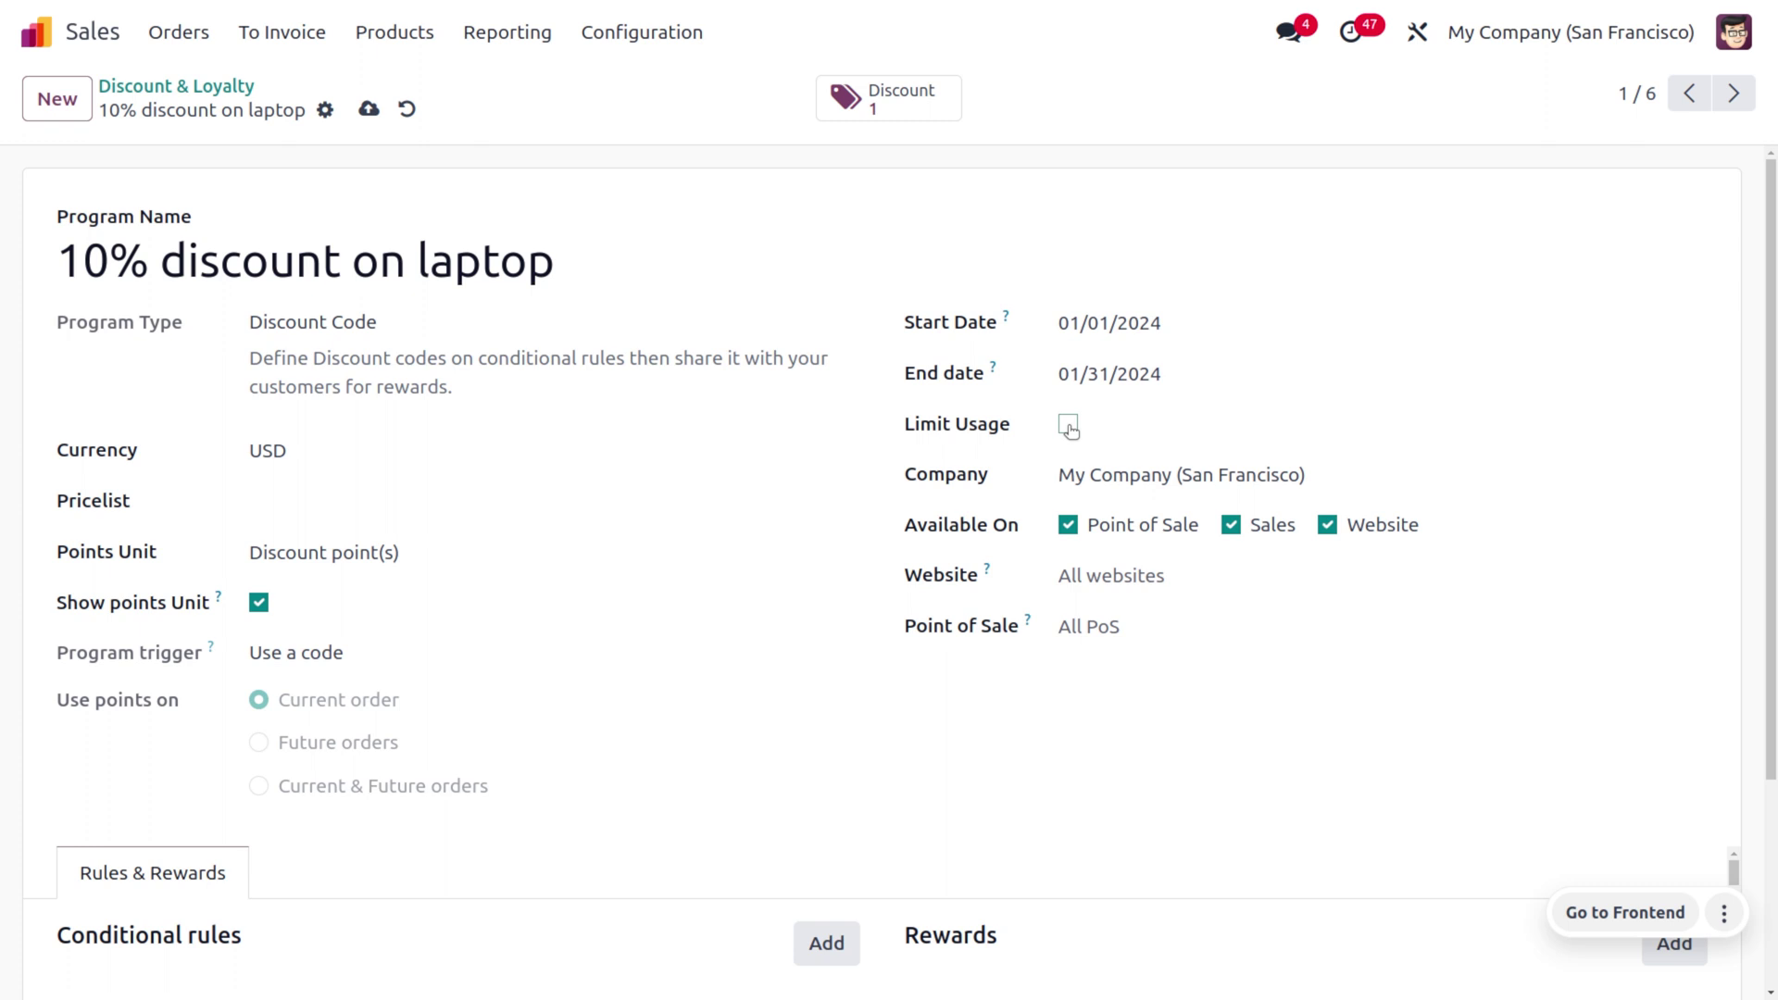
{"action": "left_click", "coordinate": [1070, 426]}
{"action": "left_click", "coordinate": [1187, 421]}
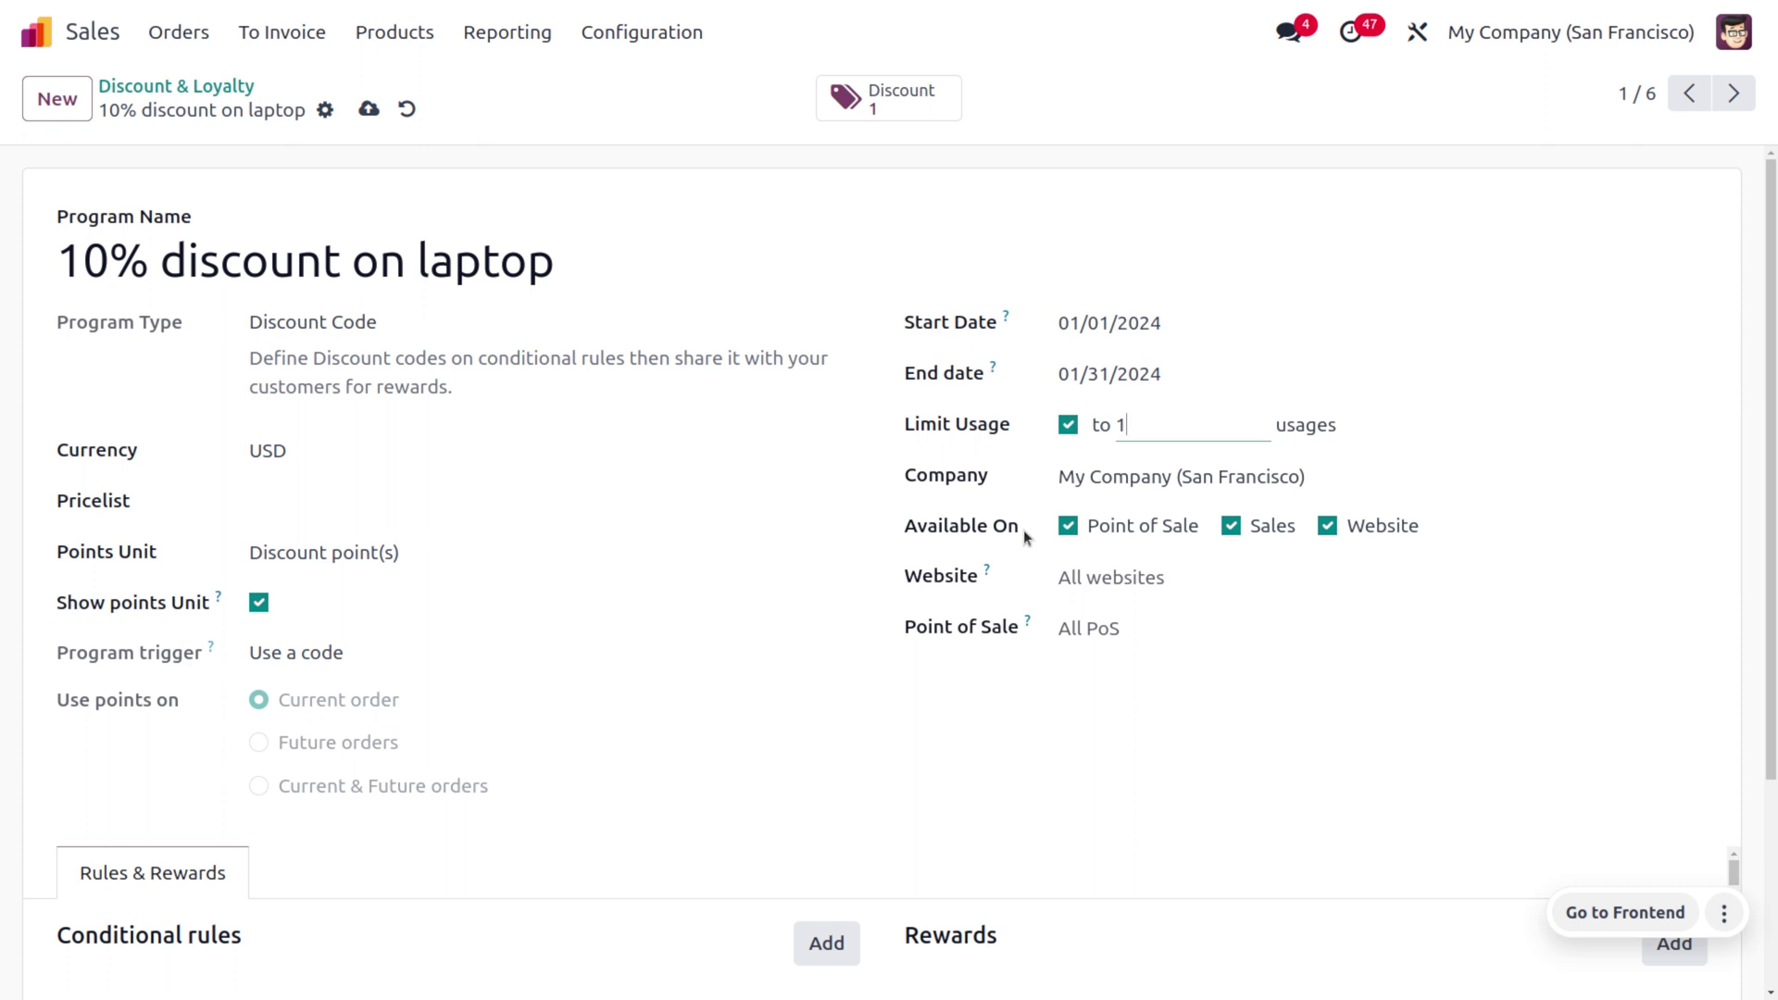
Review the program's conditional rule and its 10% laptop reward, keeping both as they are
{"action": "scroll", "coordinate": [591, 783], "scroll_direction": "down", "scroll_amount": 3}
{"action": "scroll", "coordinate": [590, 784], "scroll_direction": "down", "scroll_amount": 1}
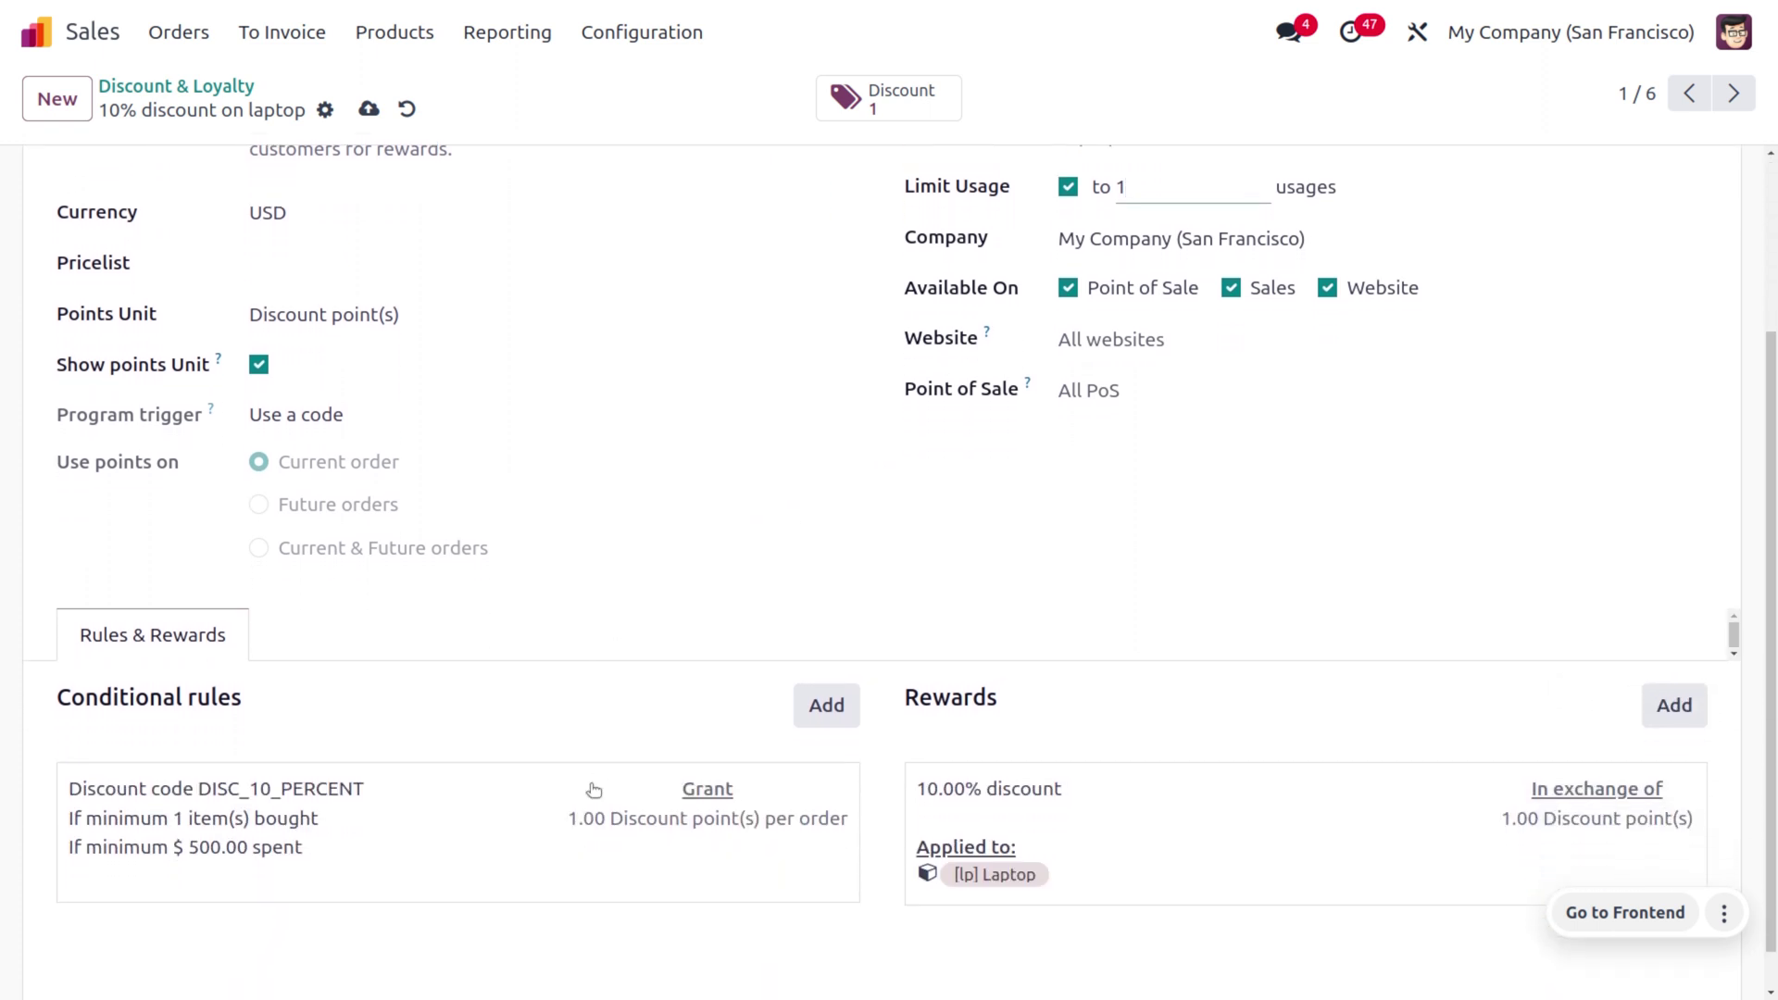
{"action": "left_click", "coordinate": [441, 808]}
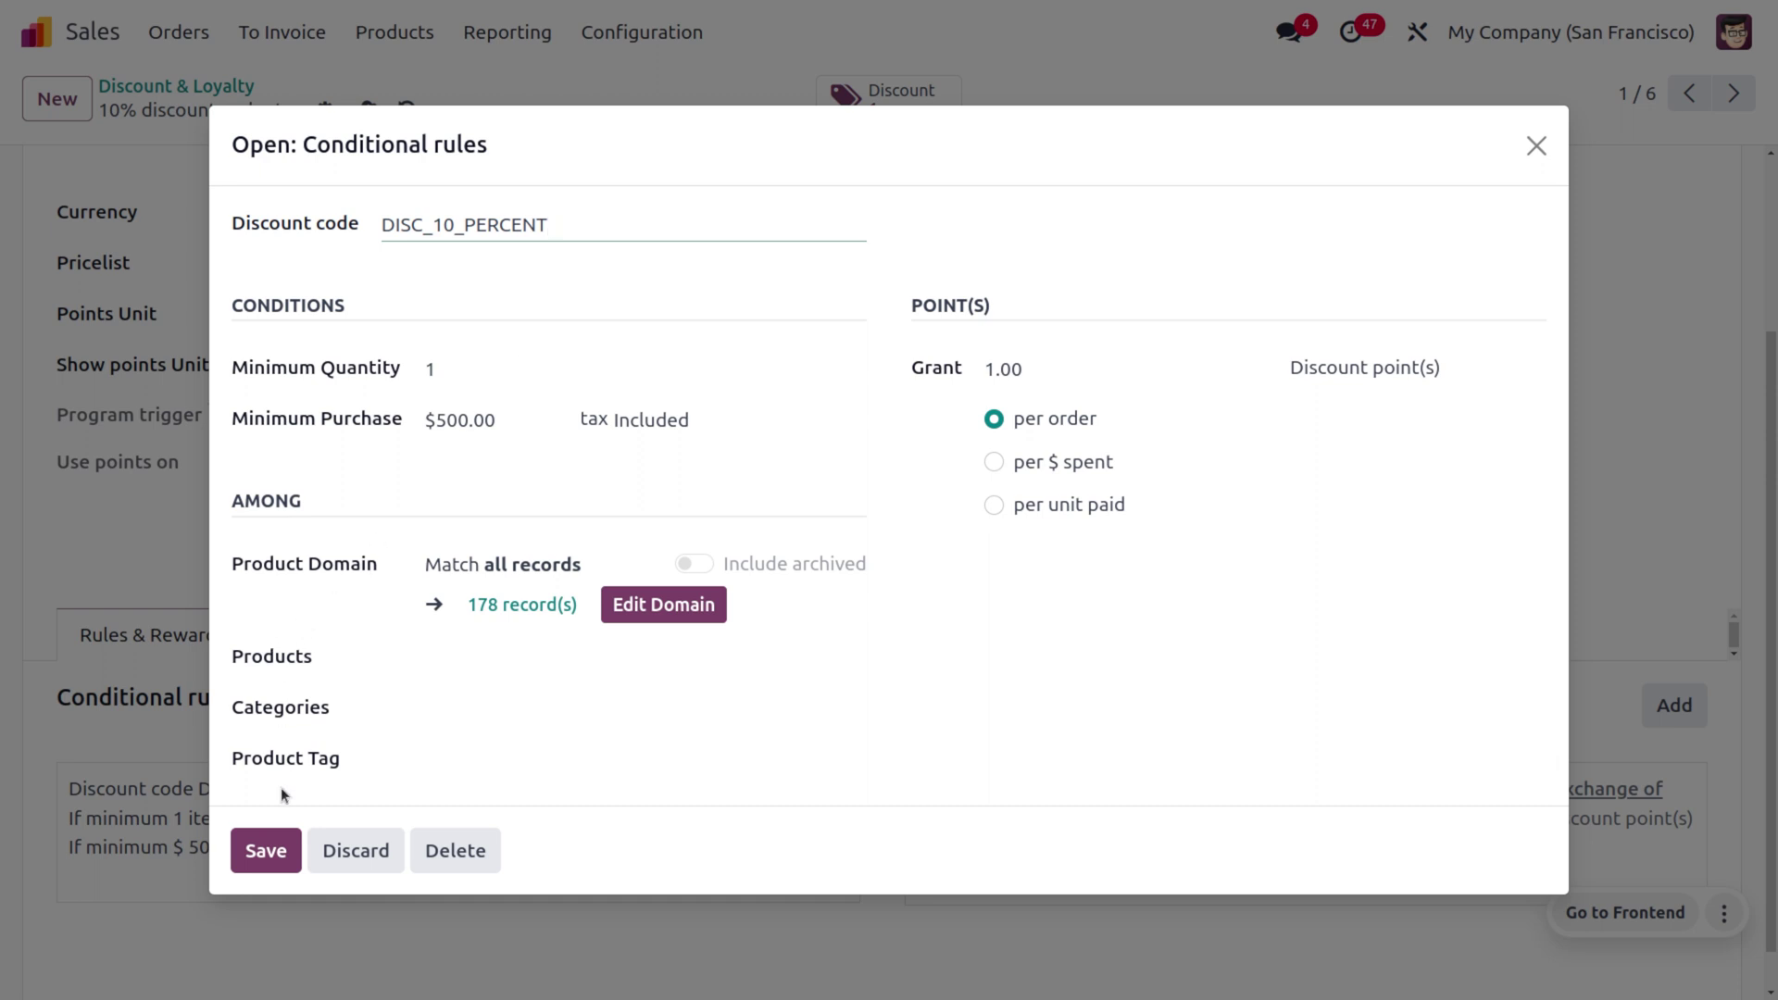
{"action": "left_click", "coordinate": [285, 859]}
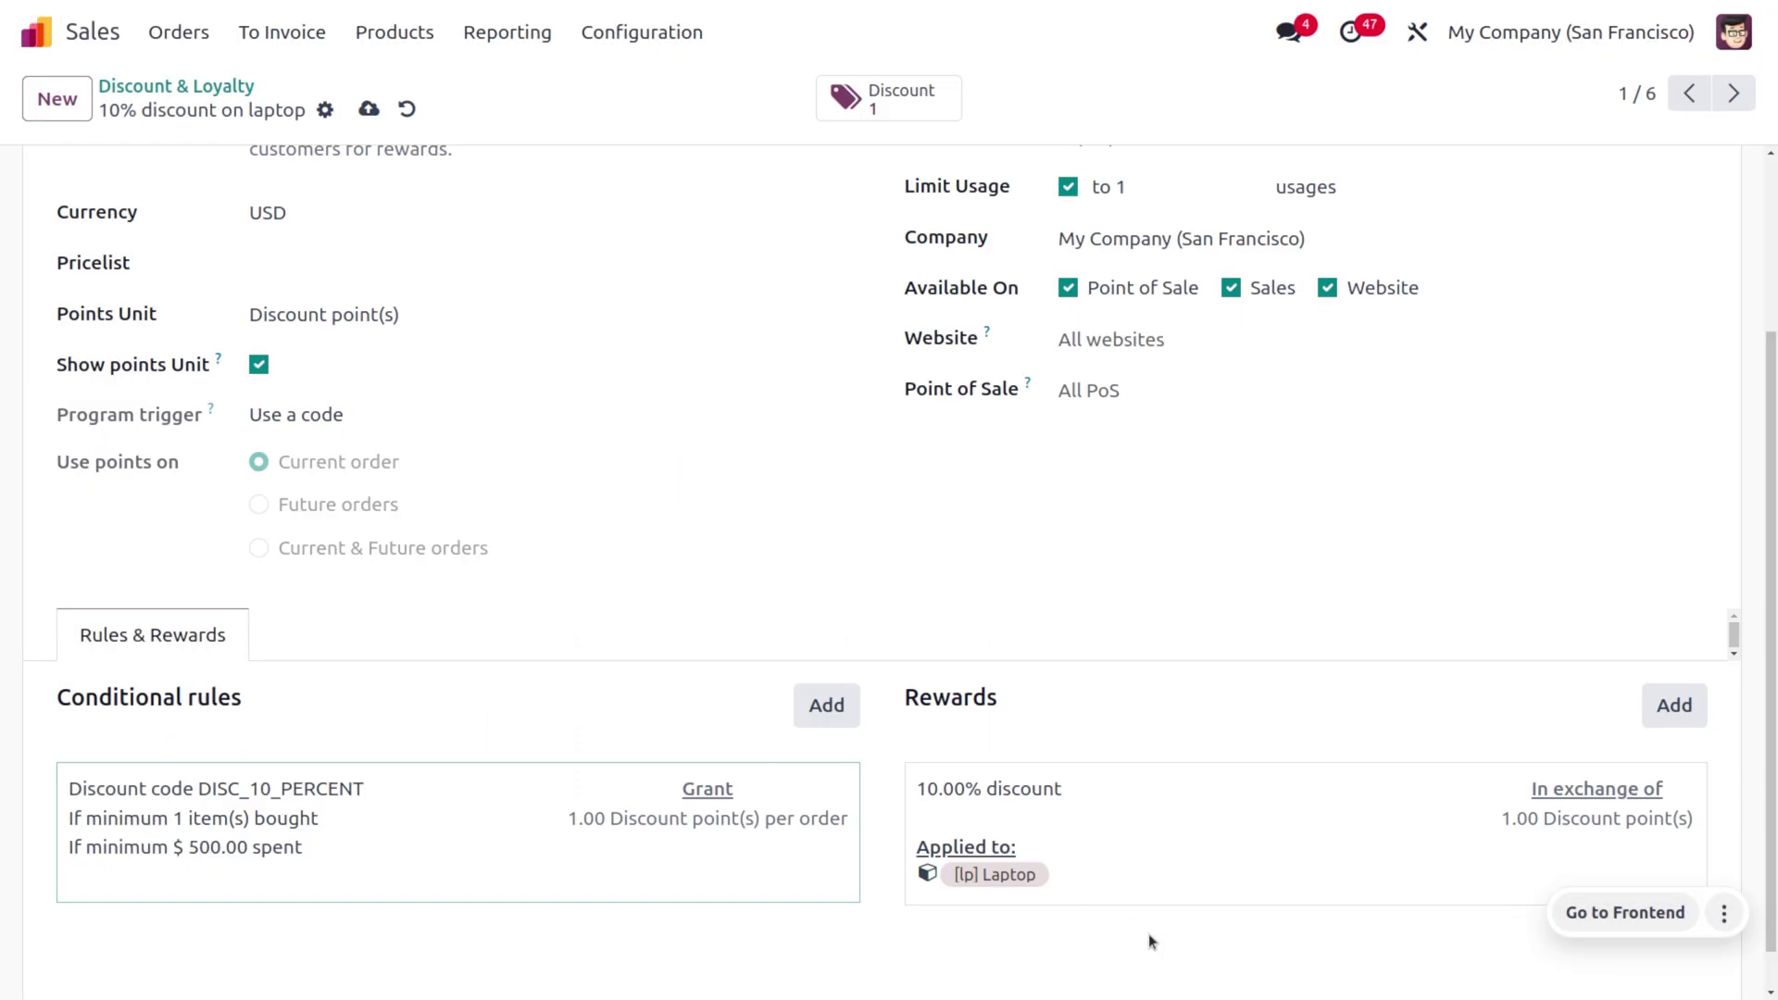
{"action": "left_click", "coordinate": [1189, 813]}
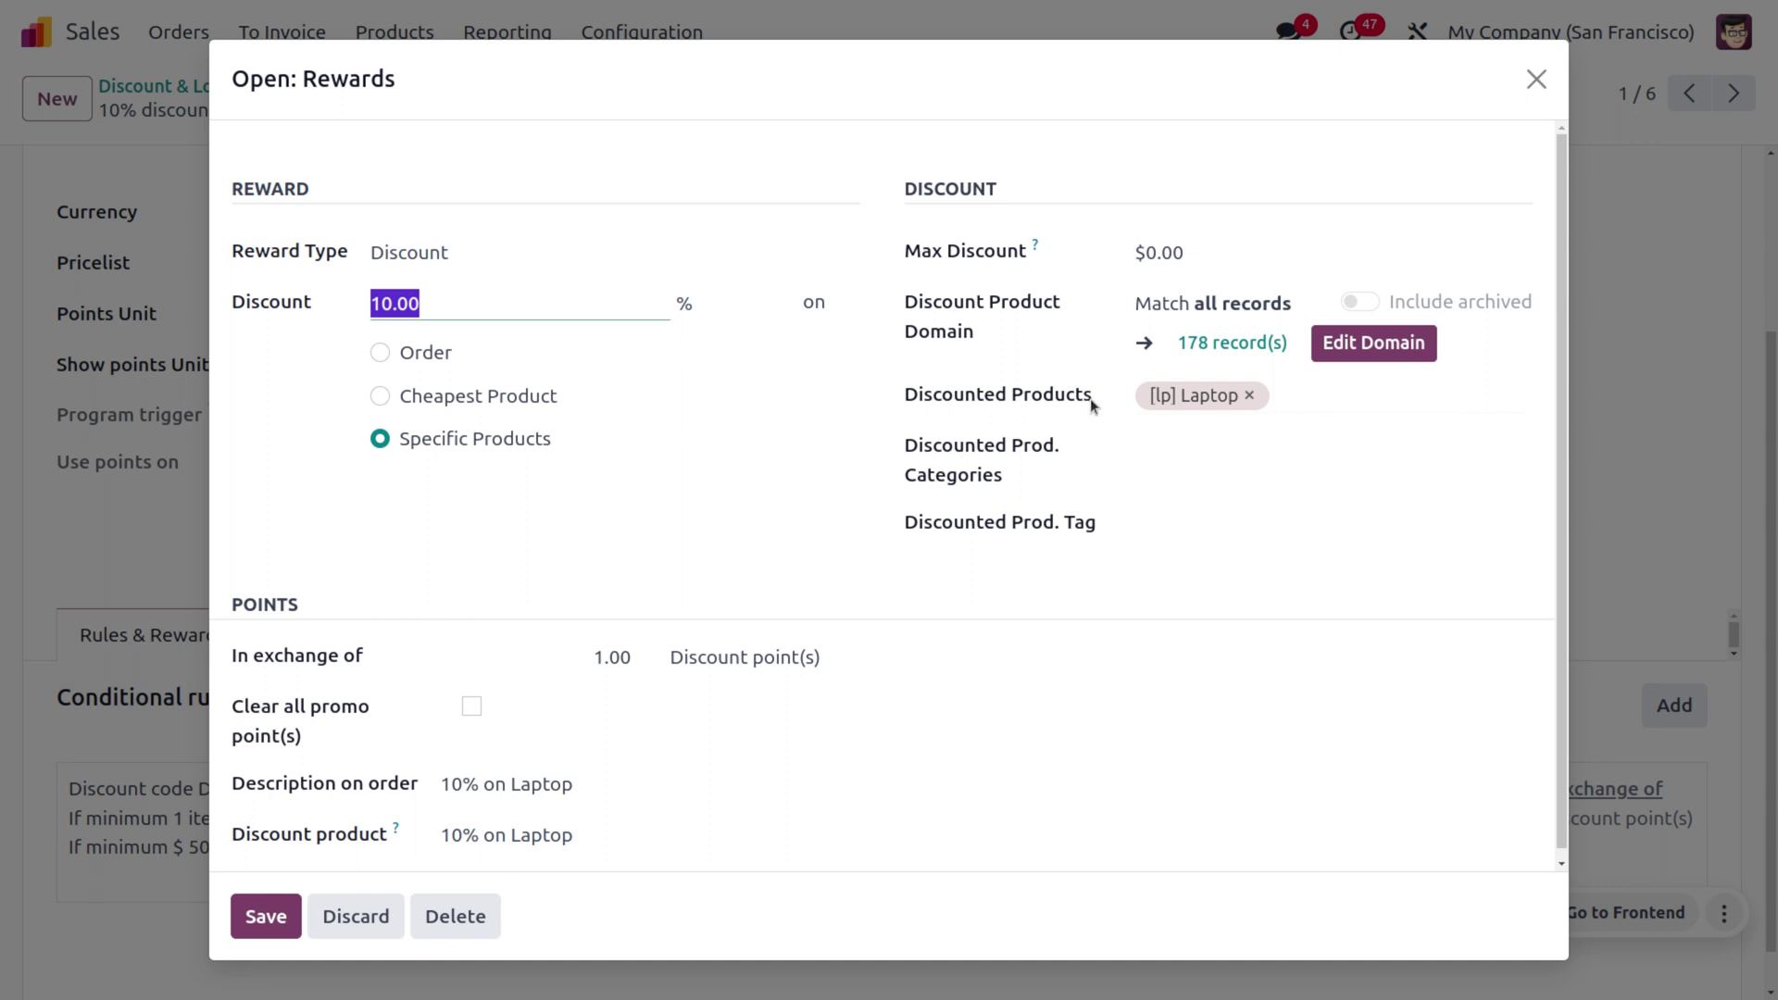
{"action": "scroll", "coordinate": [443, 817], "scroll_direction": "down", "scroll_amount": 1}
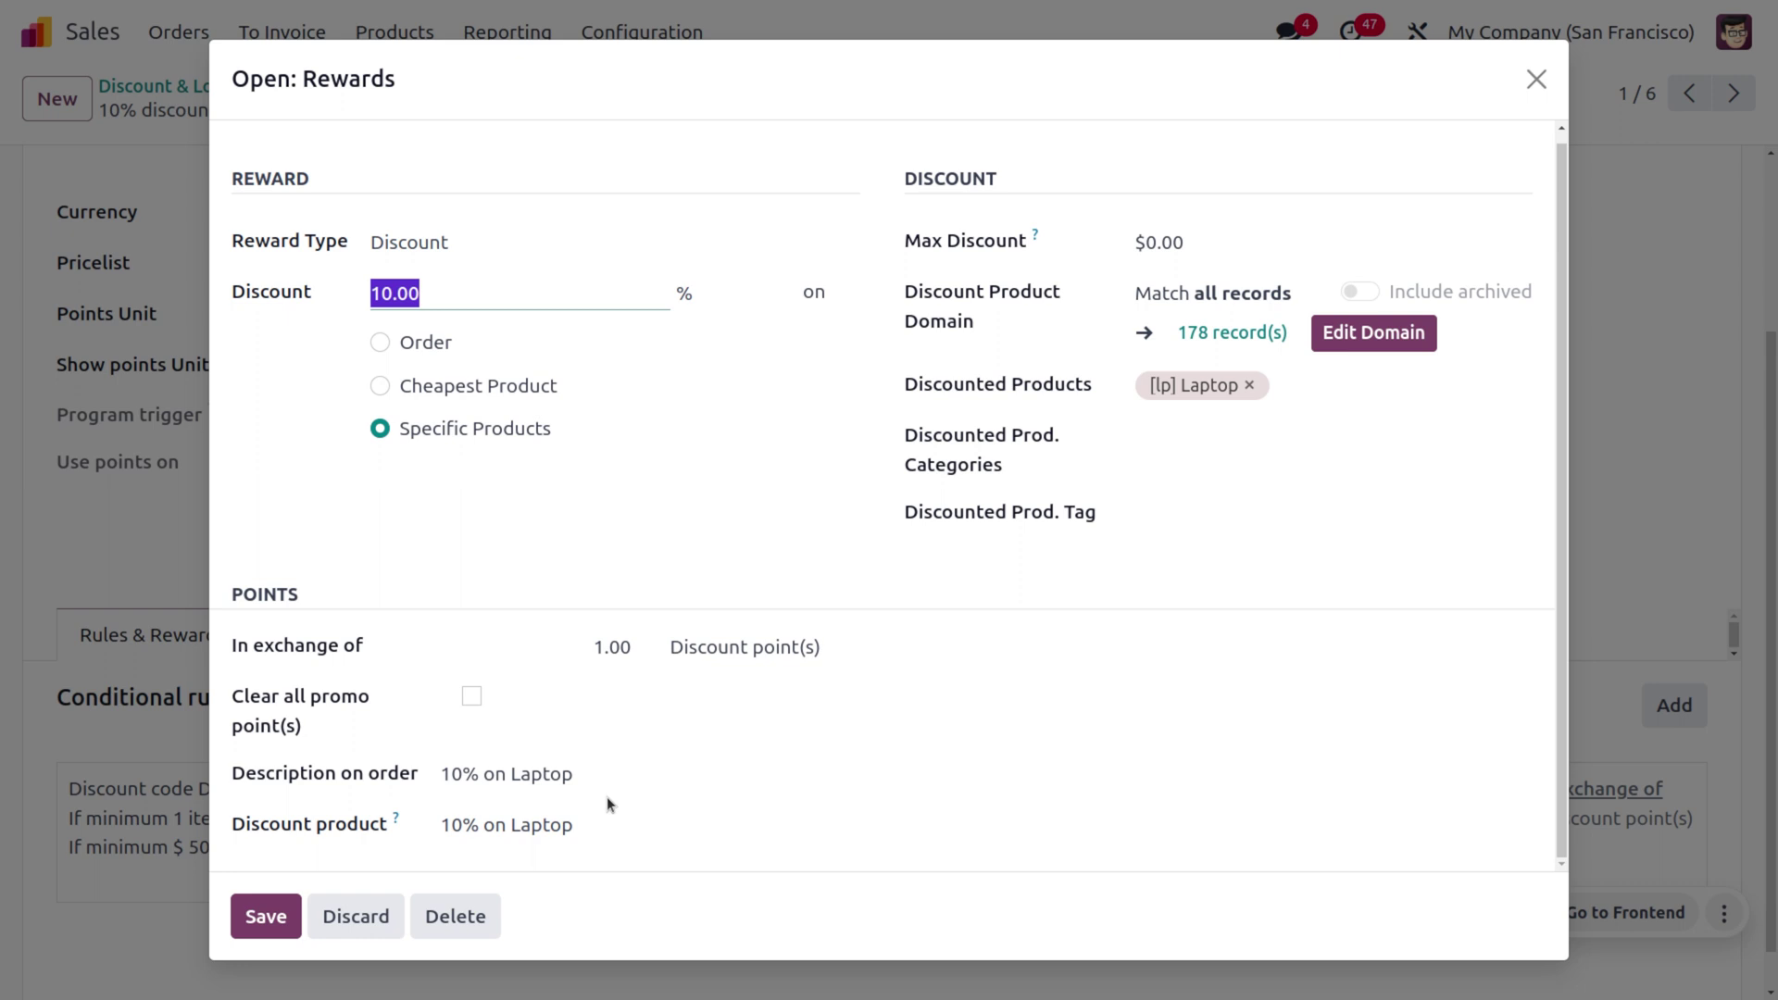
{"action": "left_click", "coordinate": [275, 909]}
Copy the discount code DISC_10_PERCENT from the conditional rule and close the rule
{"action": "left_click", "coordinate": [370, 795]}
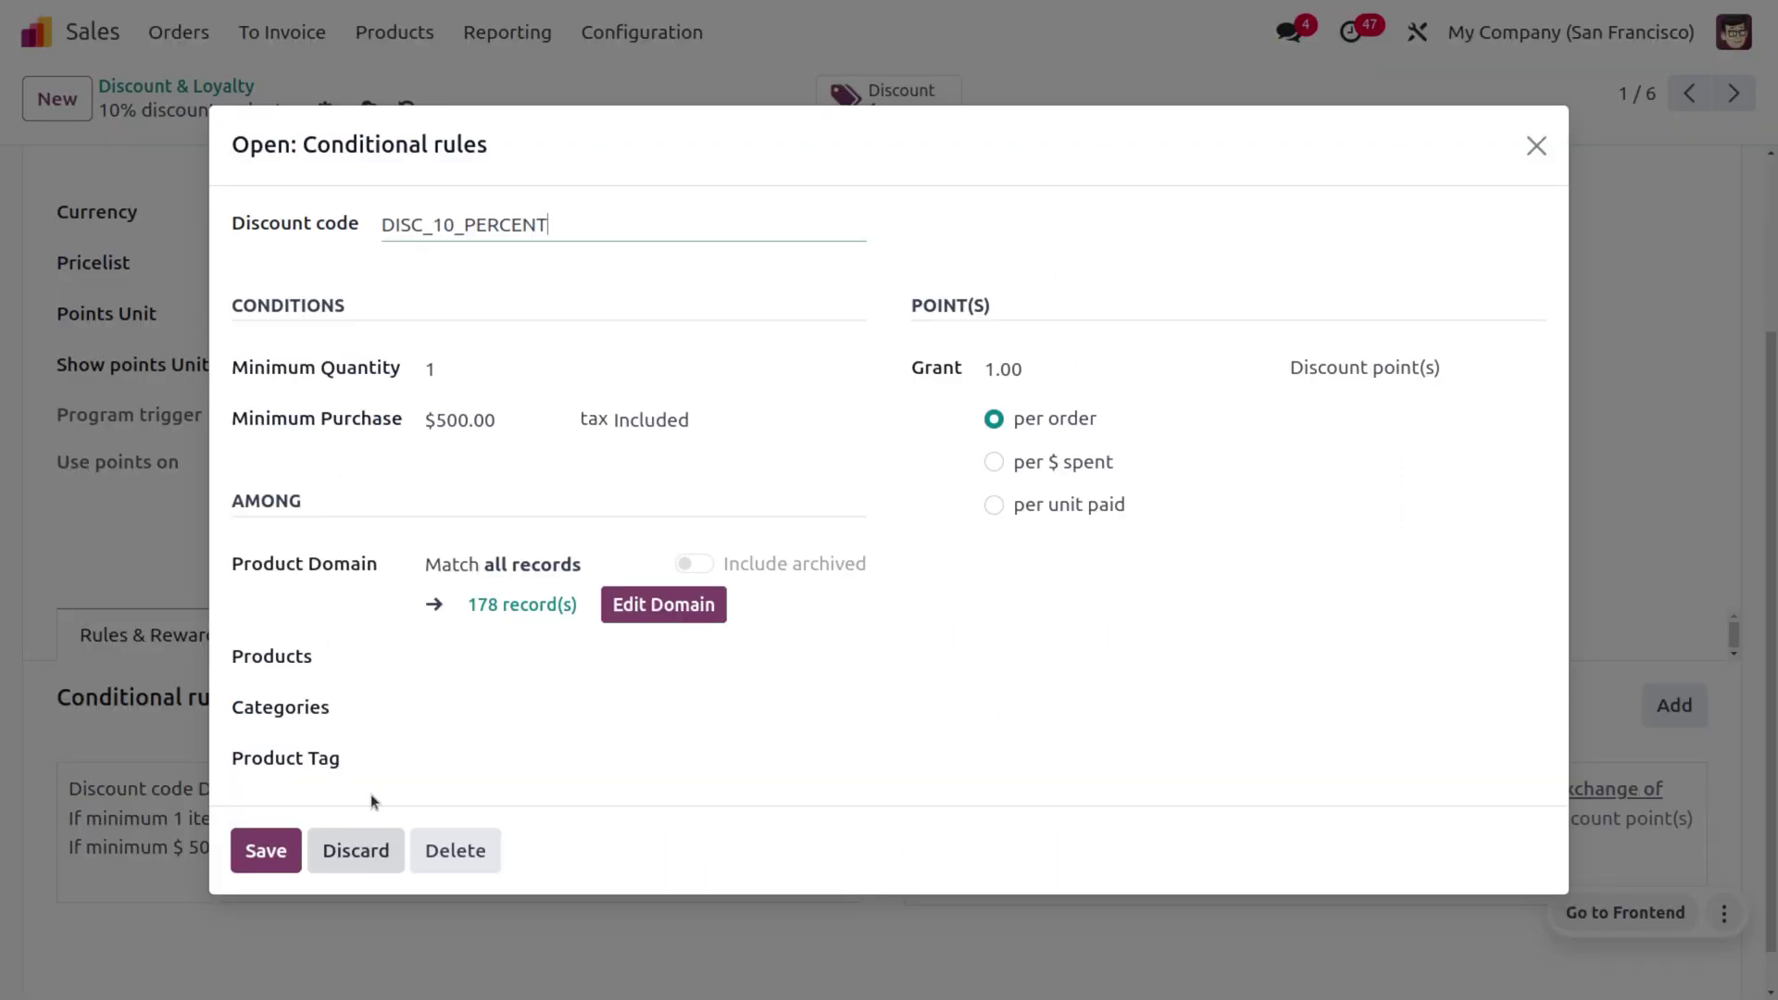
{"action": "double_click", "coordinate": [561, 231]}
{"action": "key", "text": "ctrl+c"}
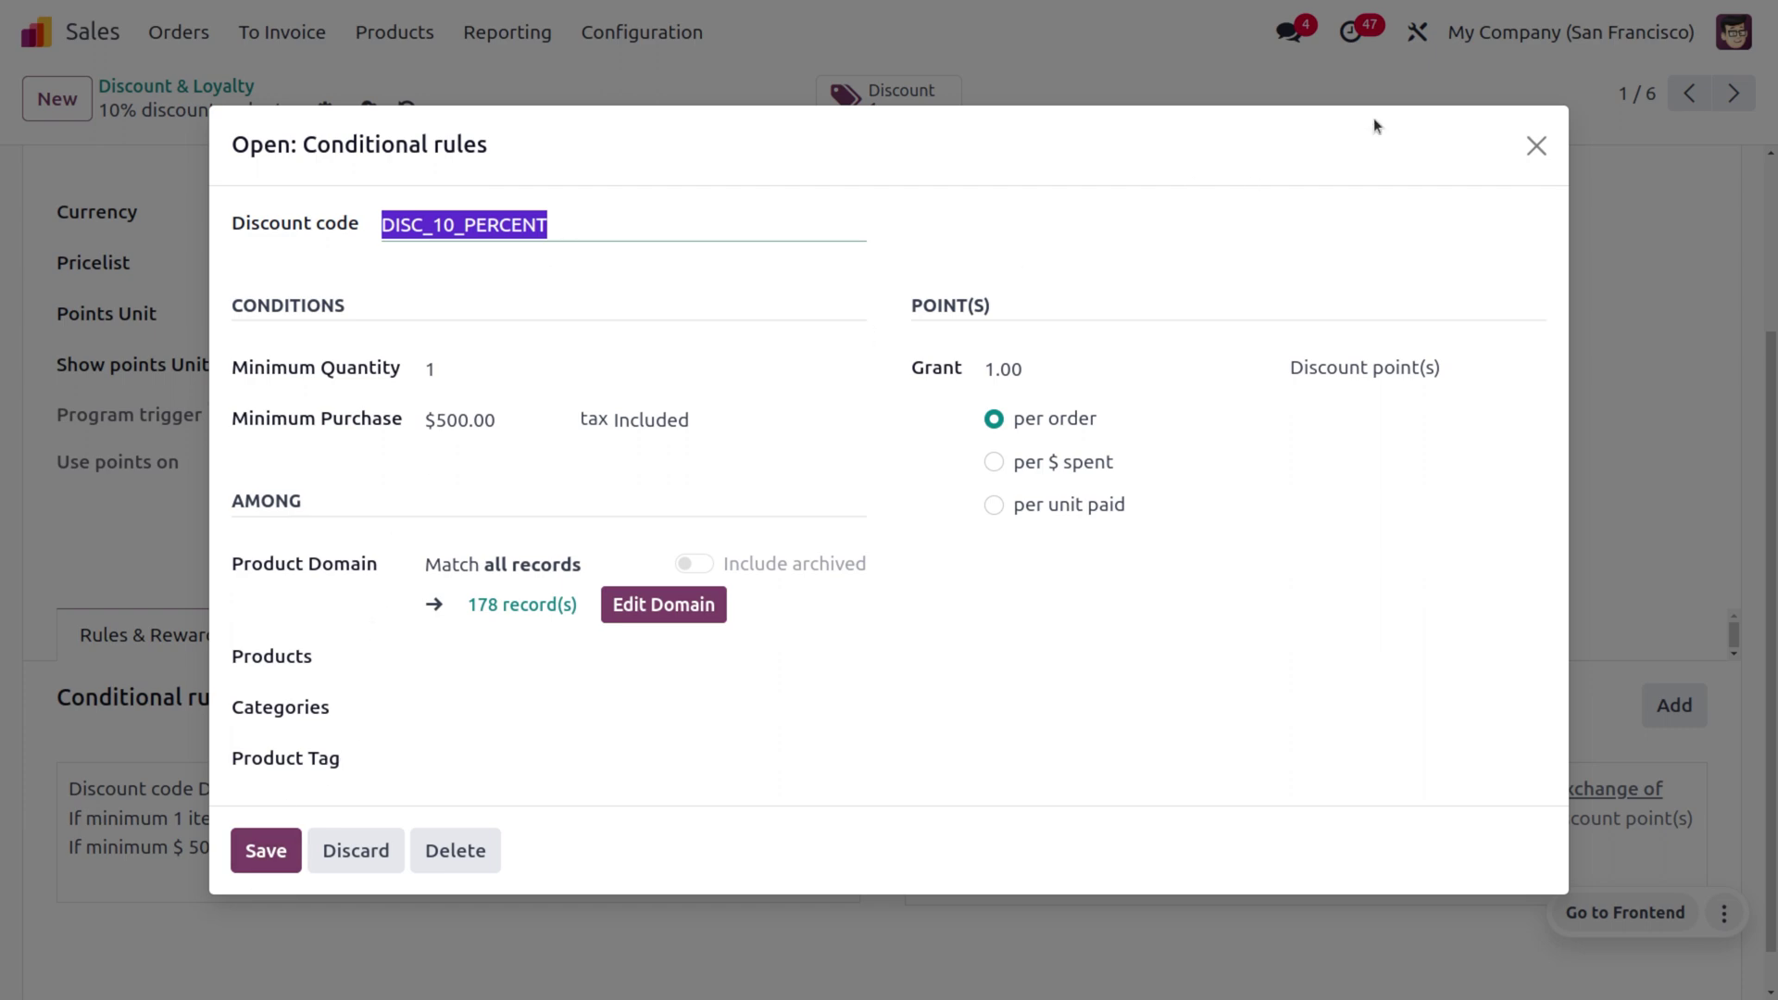
{"action": "left_click", "coordinate": [1537, 146]}
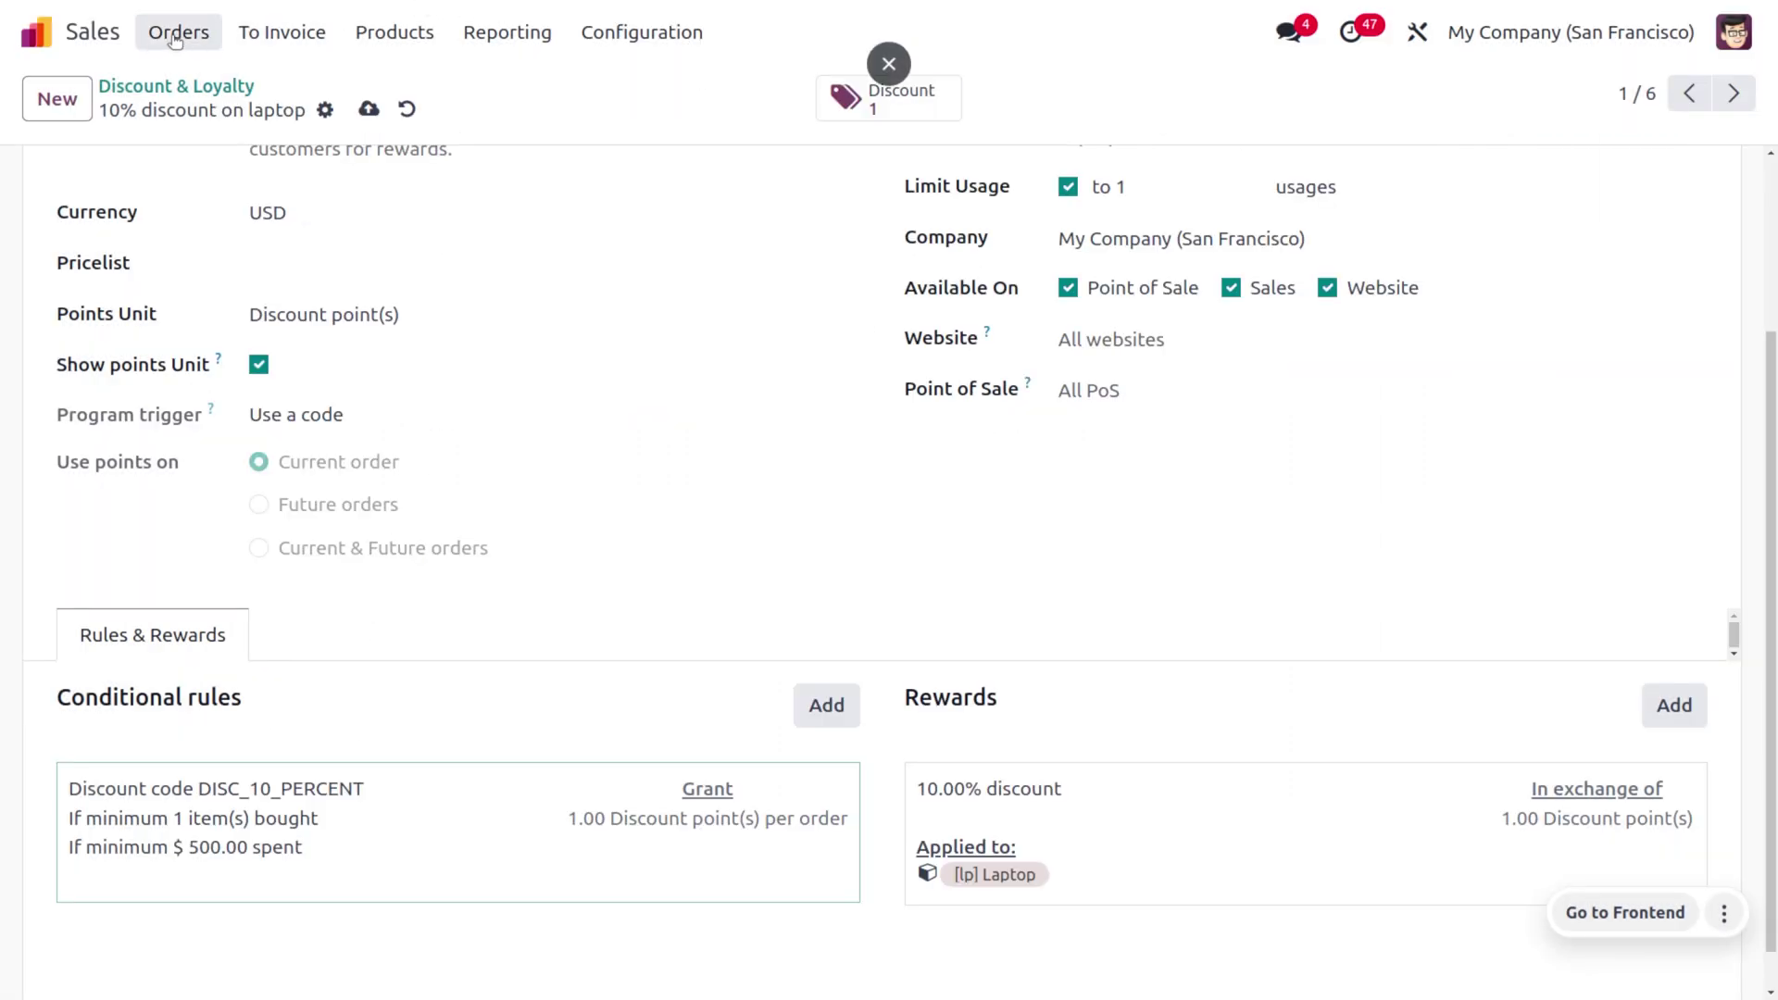
Create a new sales quotation and select the existing YourCompany contact as its customer
{"action": "left_click", "coordinate": [176, 35]}
{"action": "left_click", "coordinate": [247, 95]}
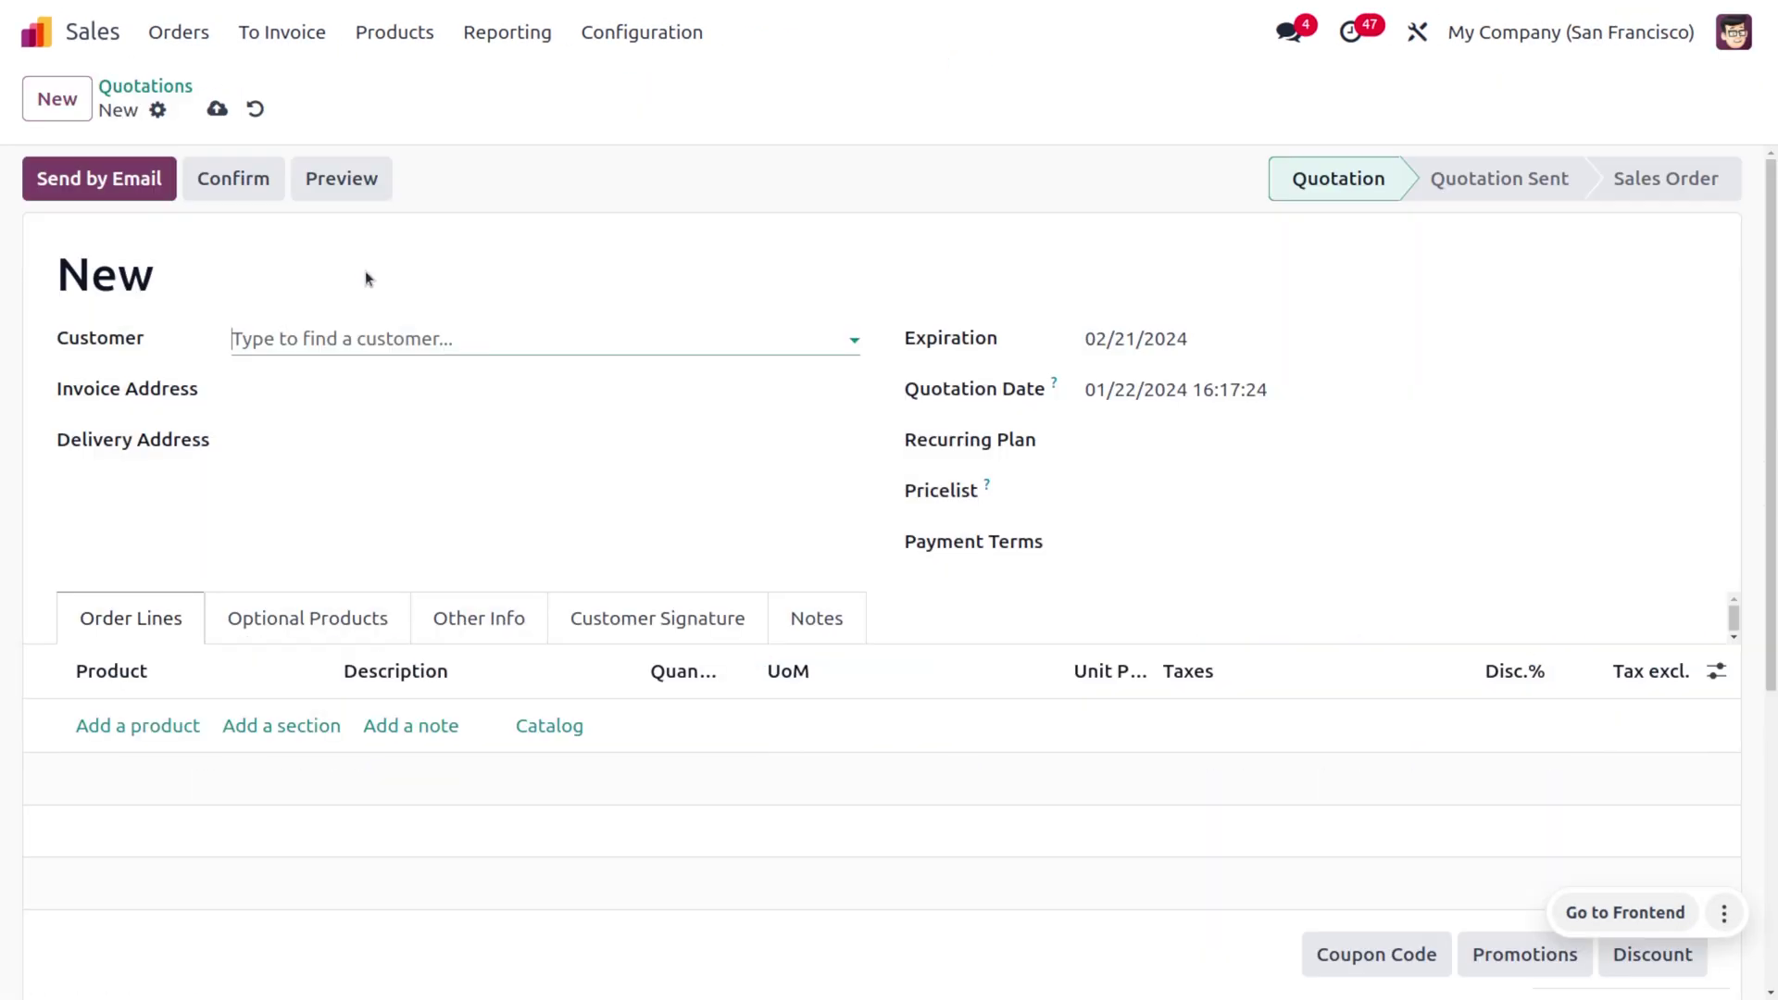
{"action": "left_click", "coordinate": [360, 339]}
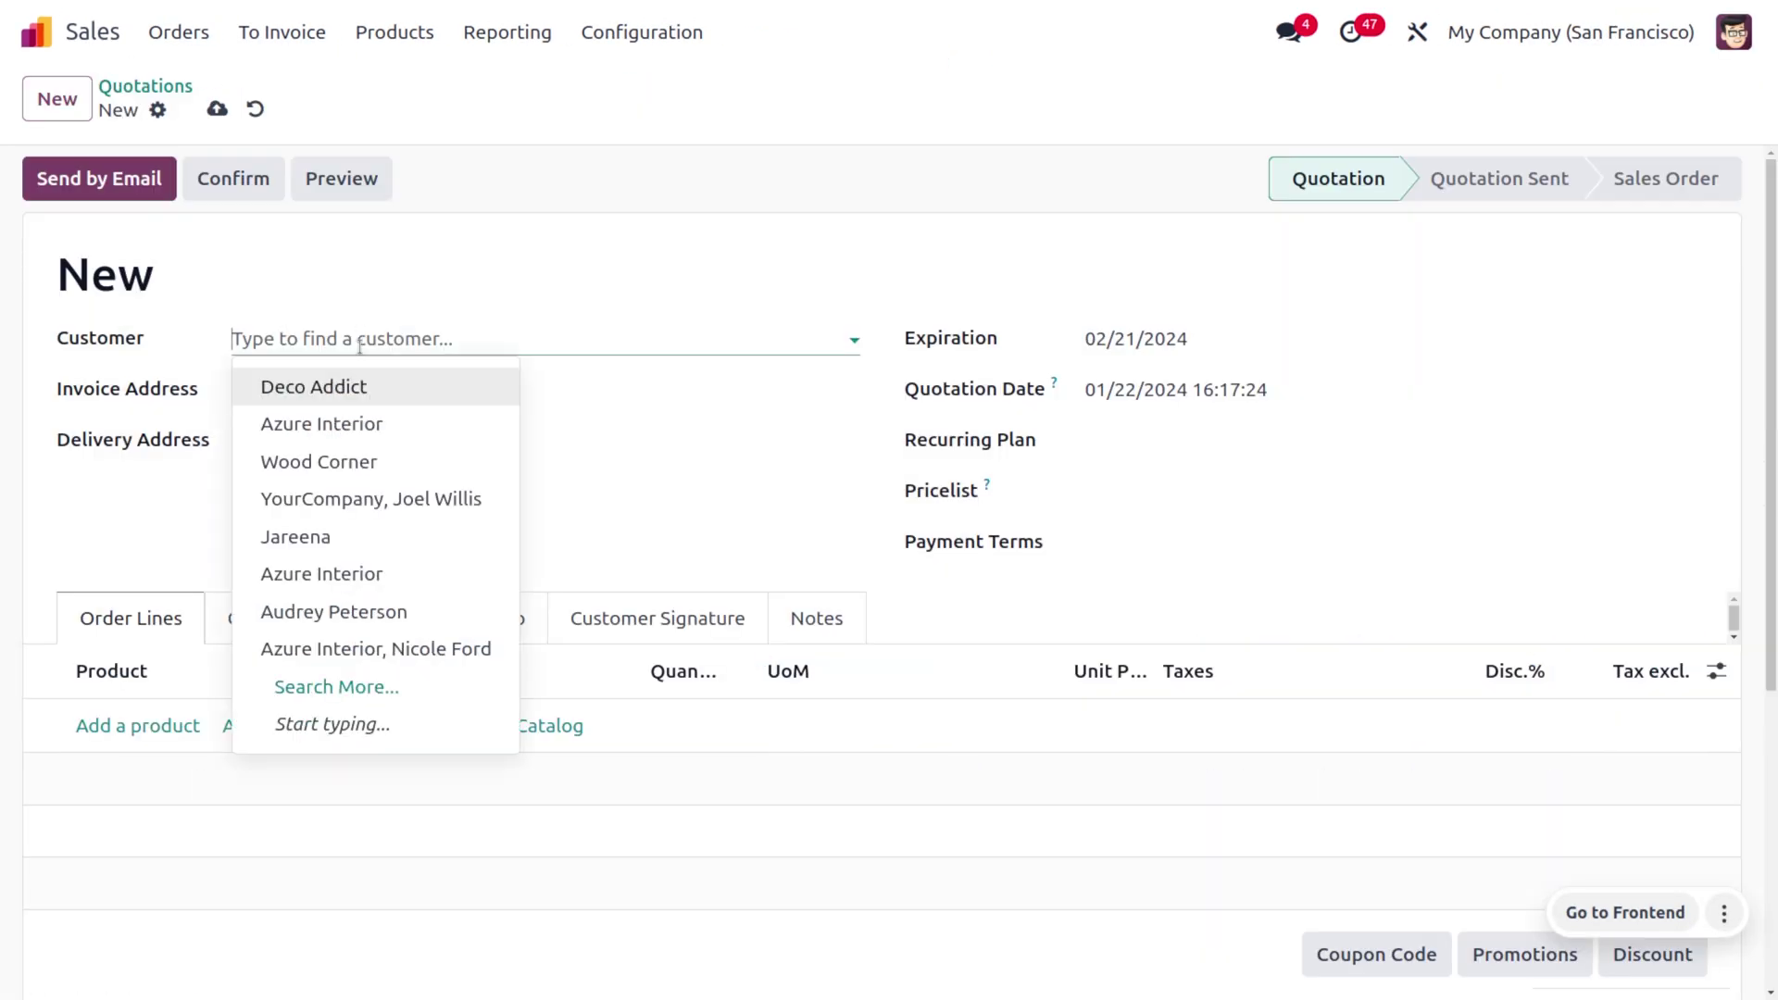
{"action": "left_click", "coordinate": [360, 514]}
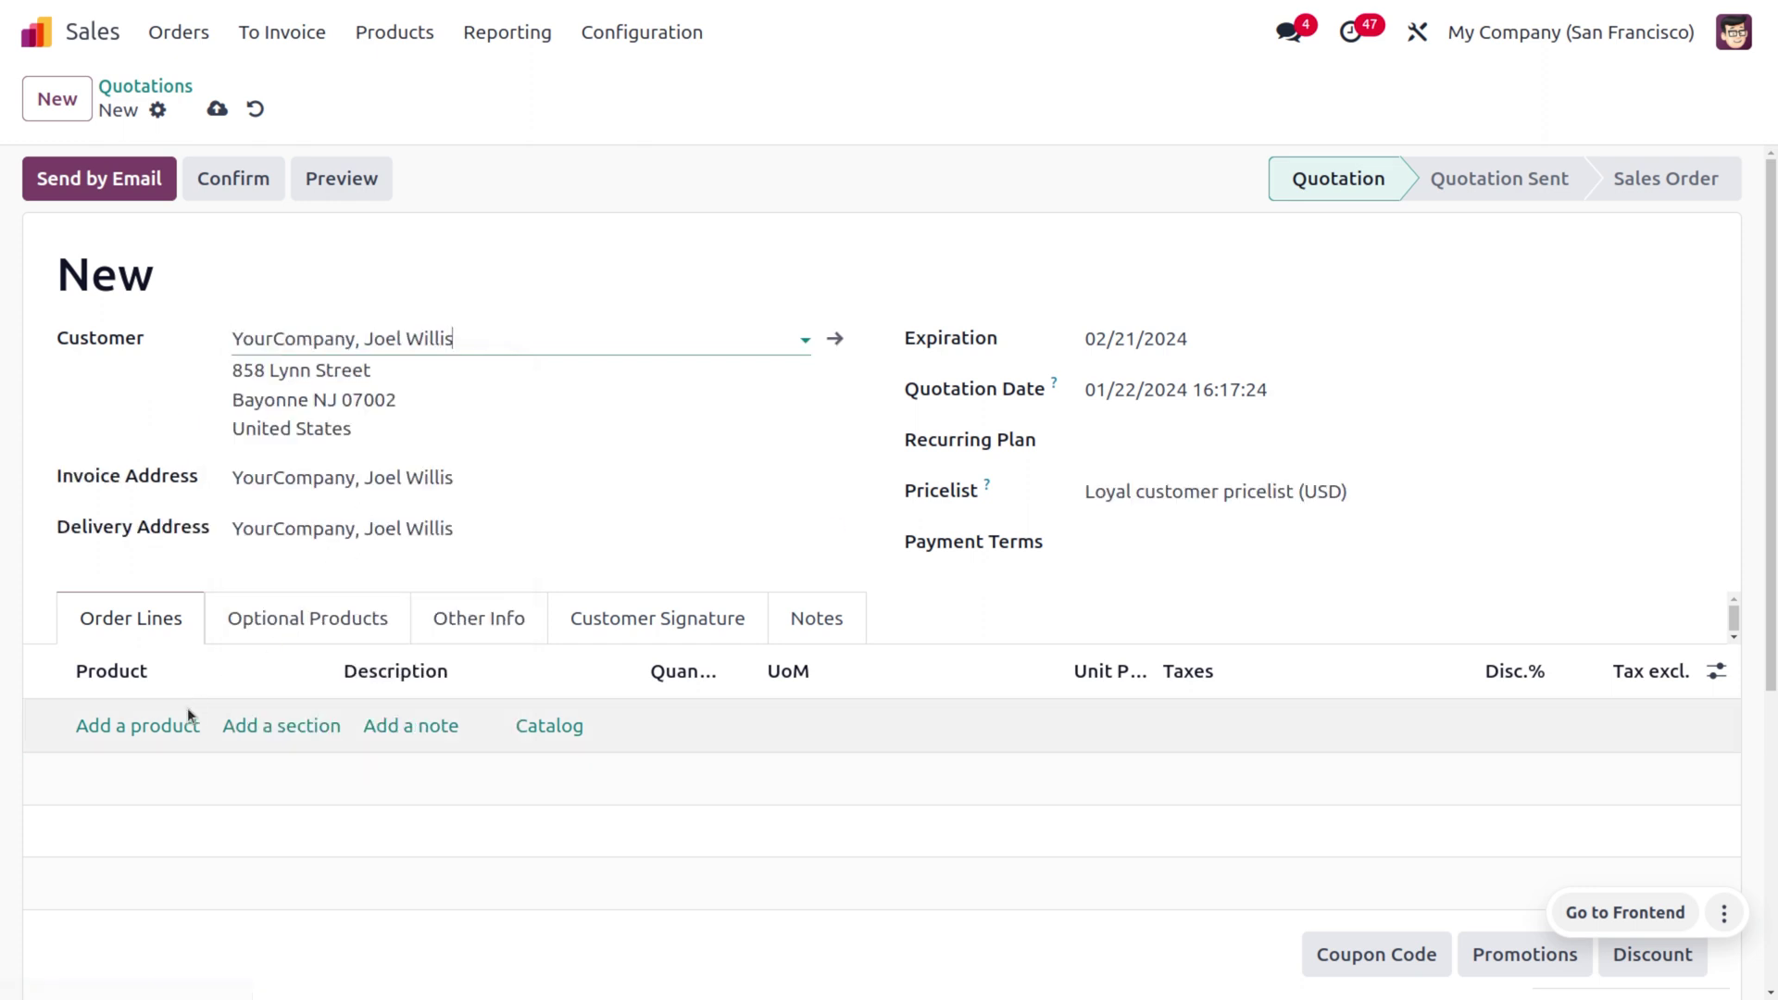
Add the product [lp] Laptop as an order line on the quotation
{"action": "left_click", "coordinate": [171, 724]}
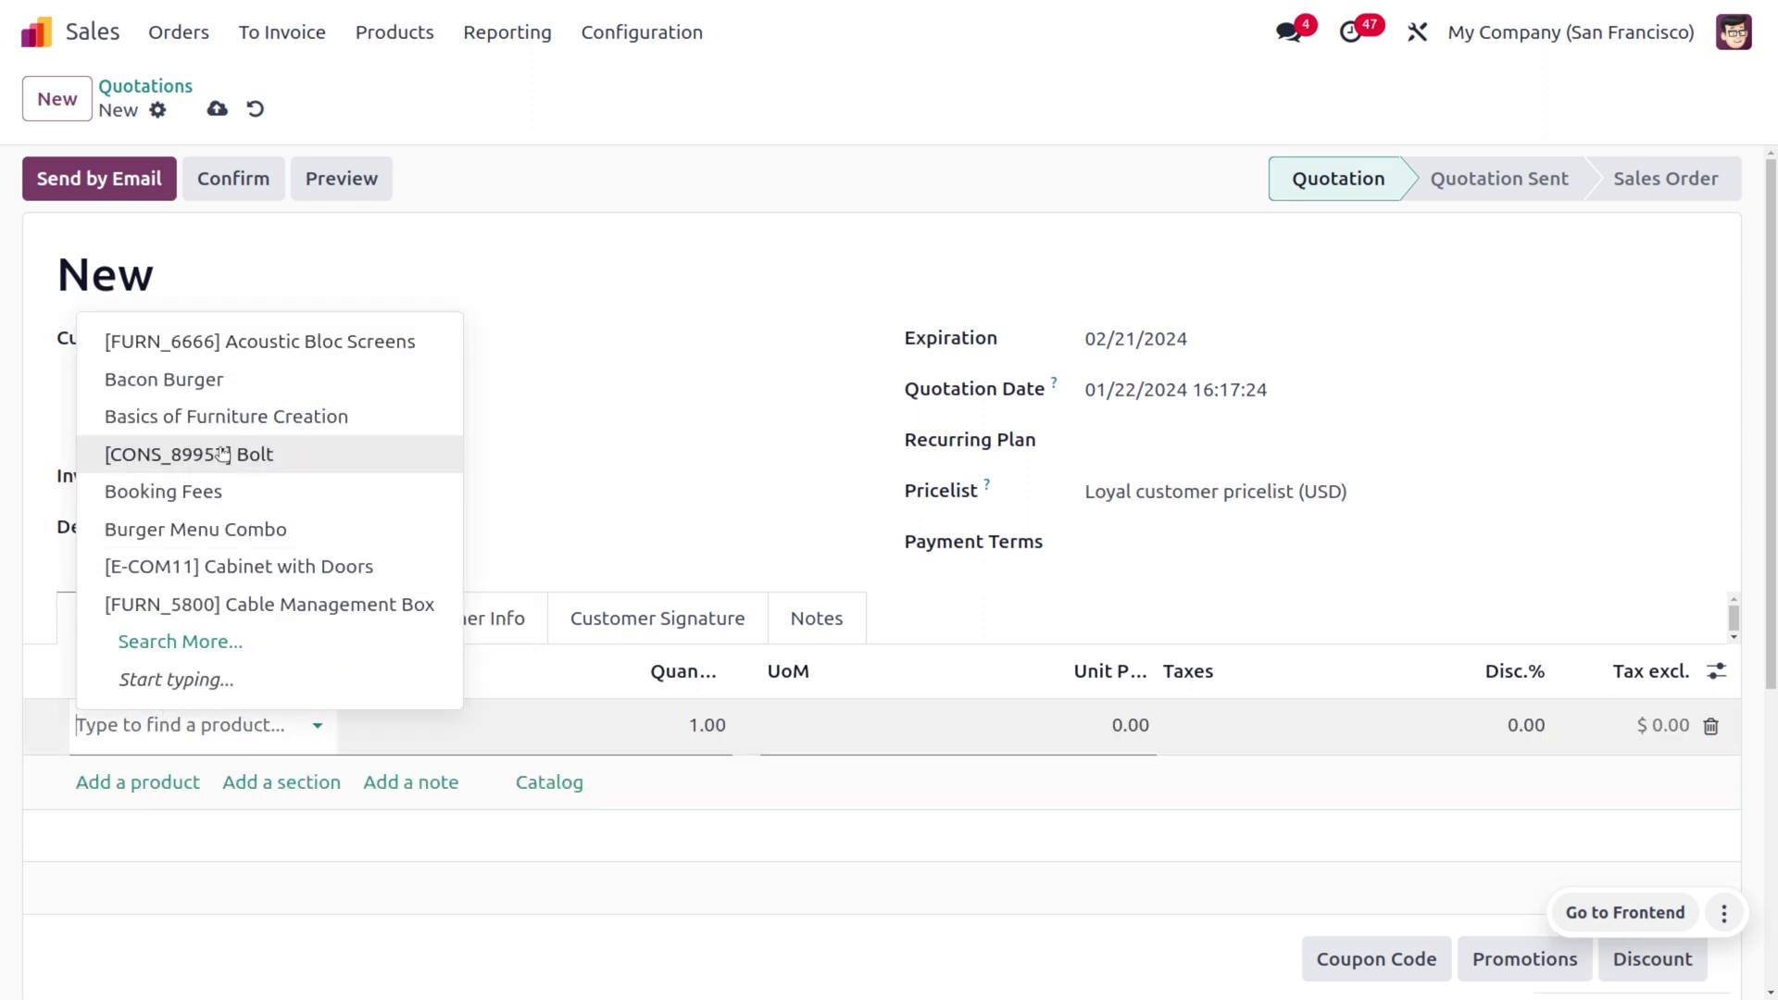
{"action": "type", "text": "la"}
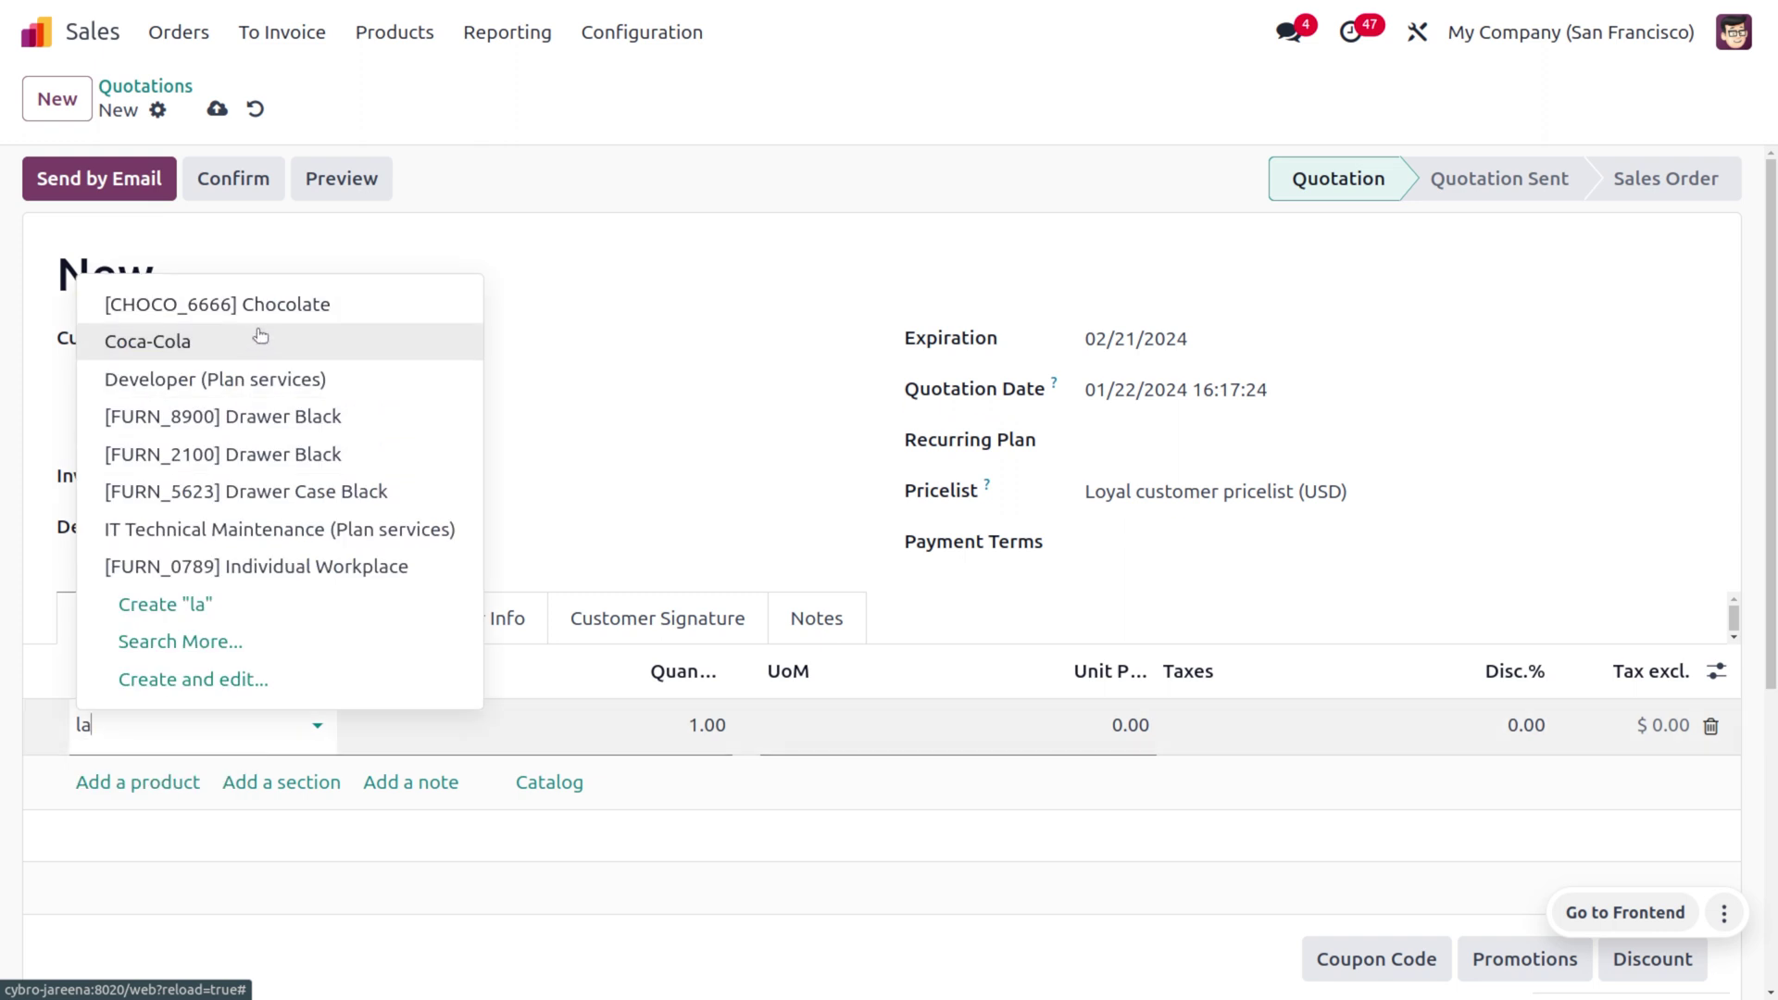
{"action": "type", "text": "p"}
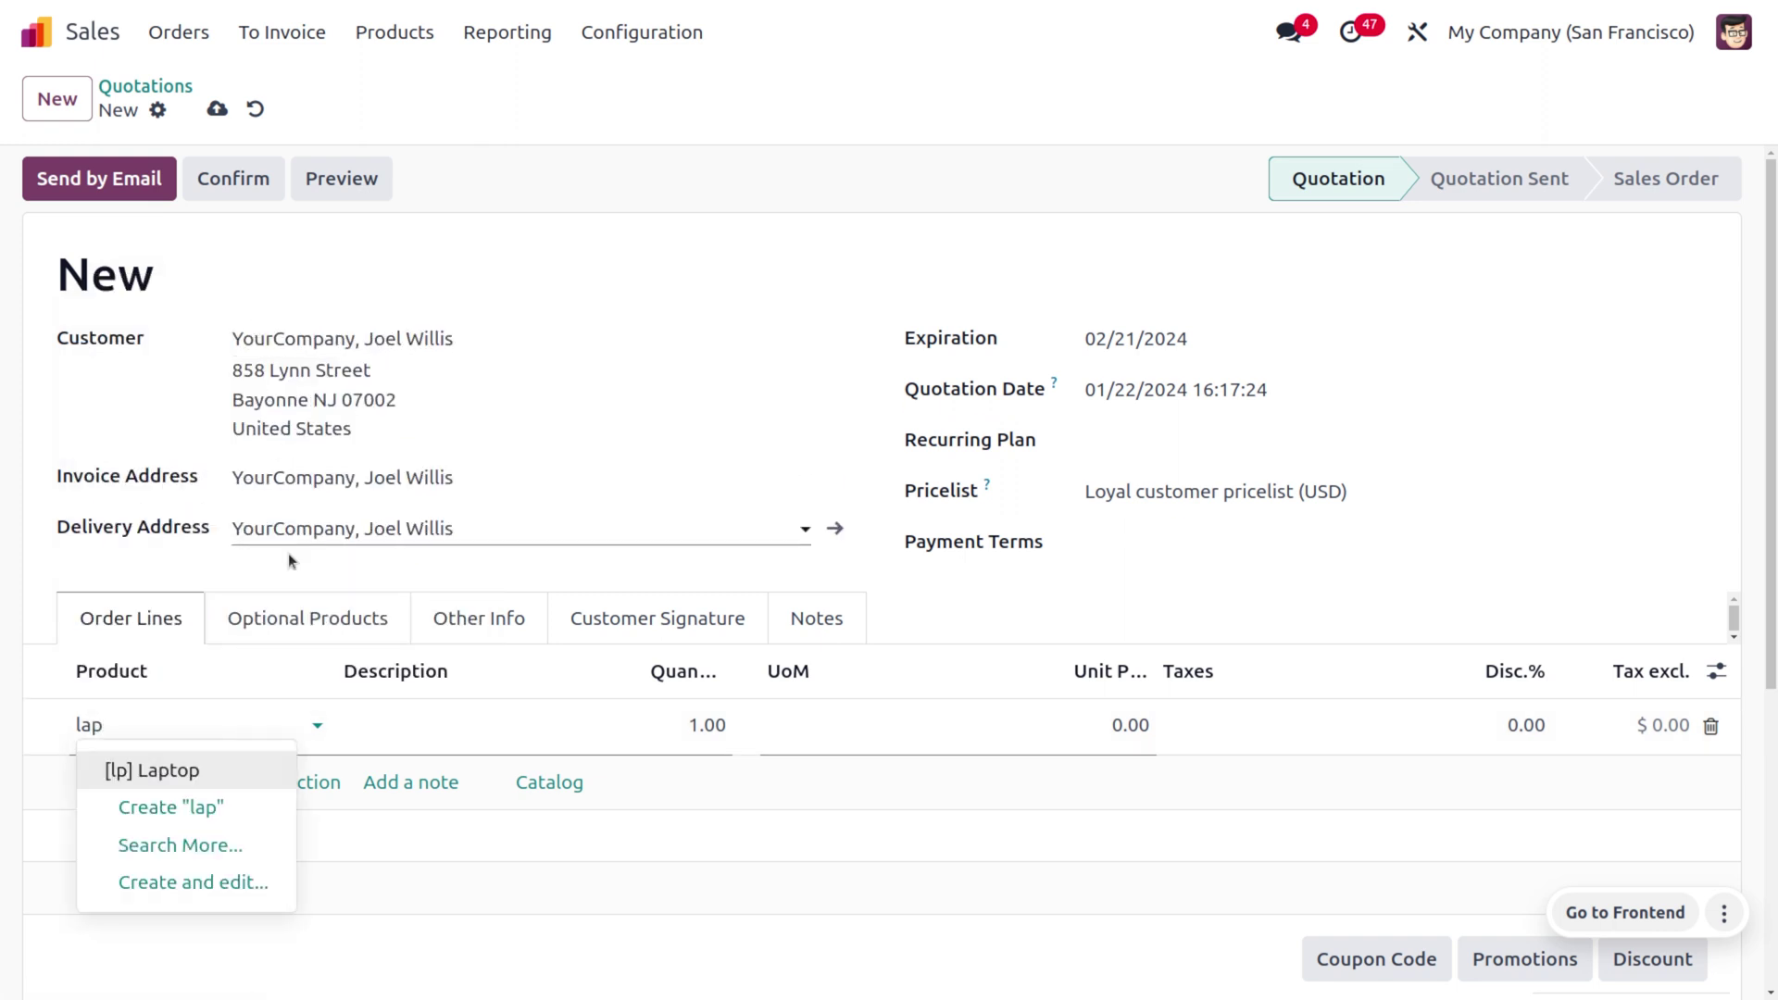
{"action": "left_click", "coordinate": [198, 772]}
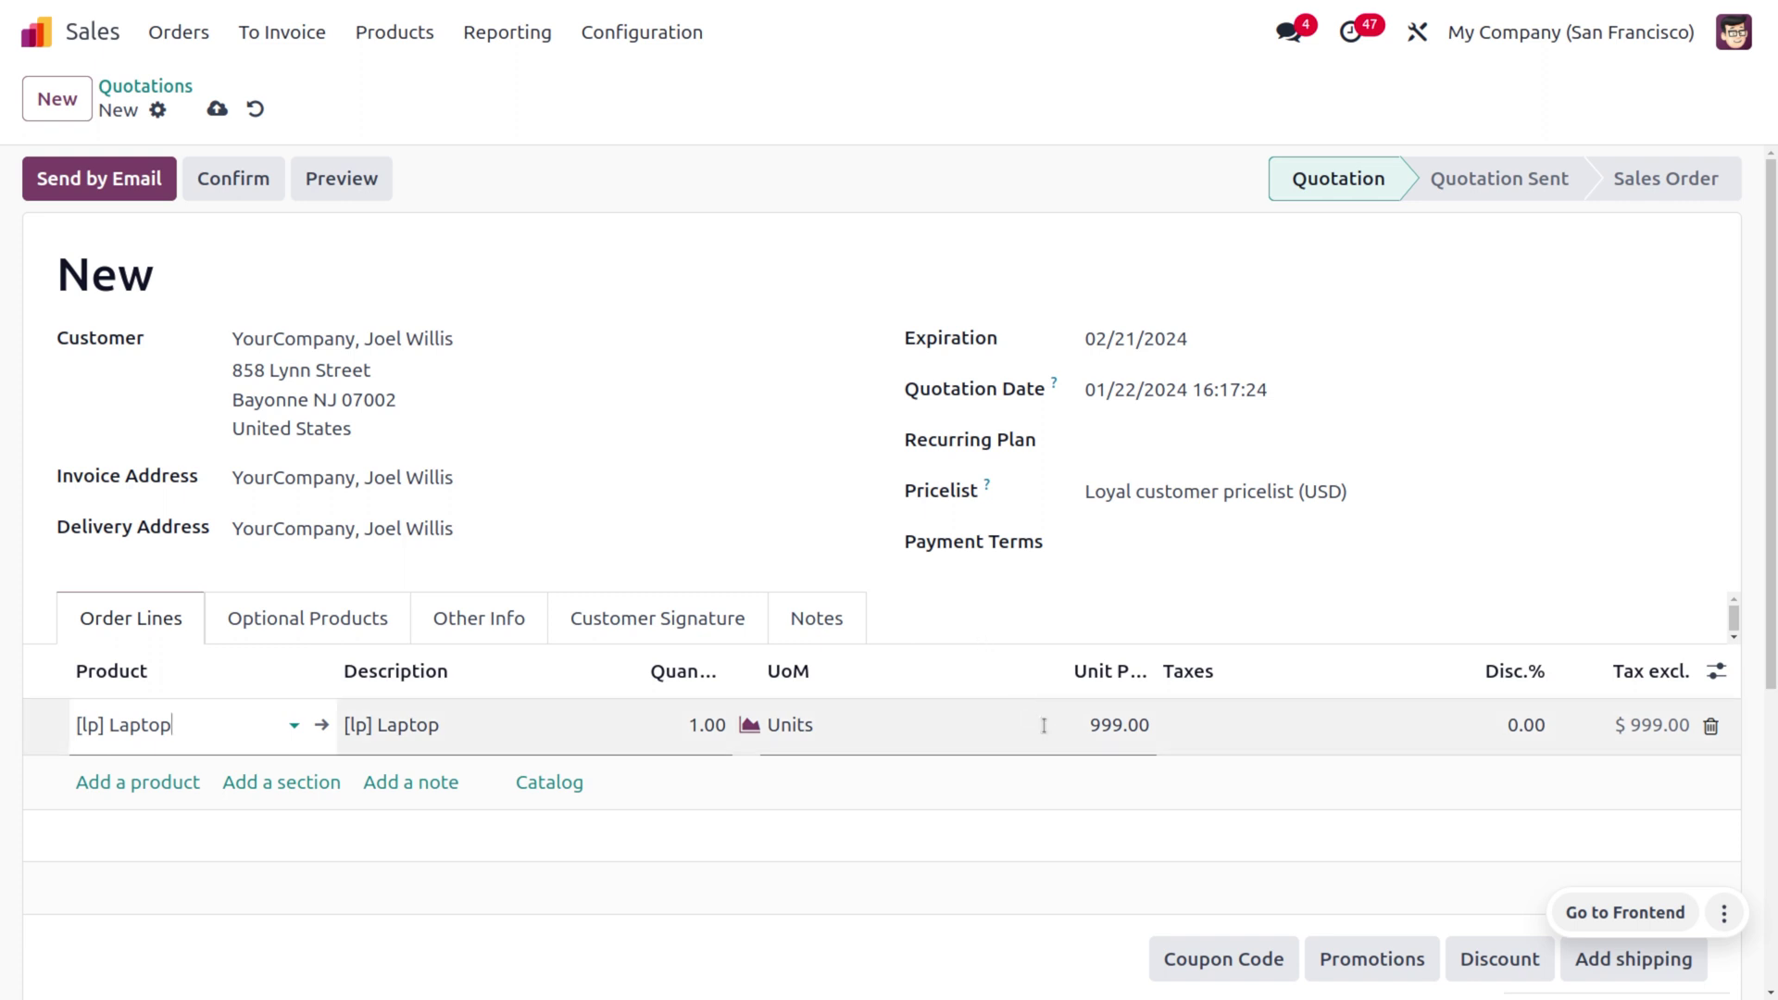
Try to apply the coupon code DISC_10_PERCENT to the laptop quotation
{"action": "left_click", "coordinate": [1203, 963]}
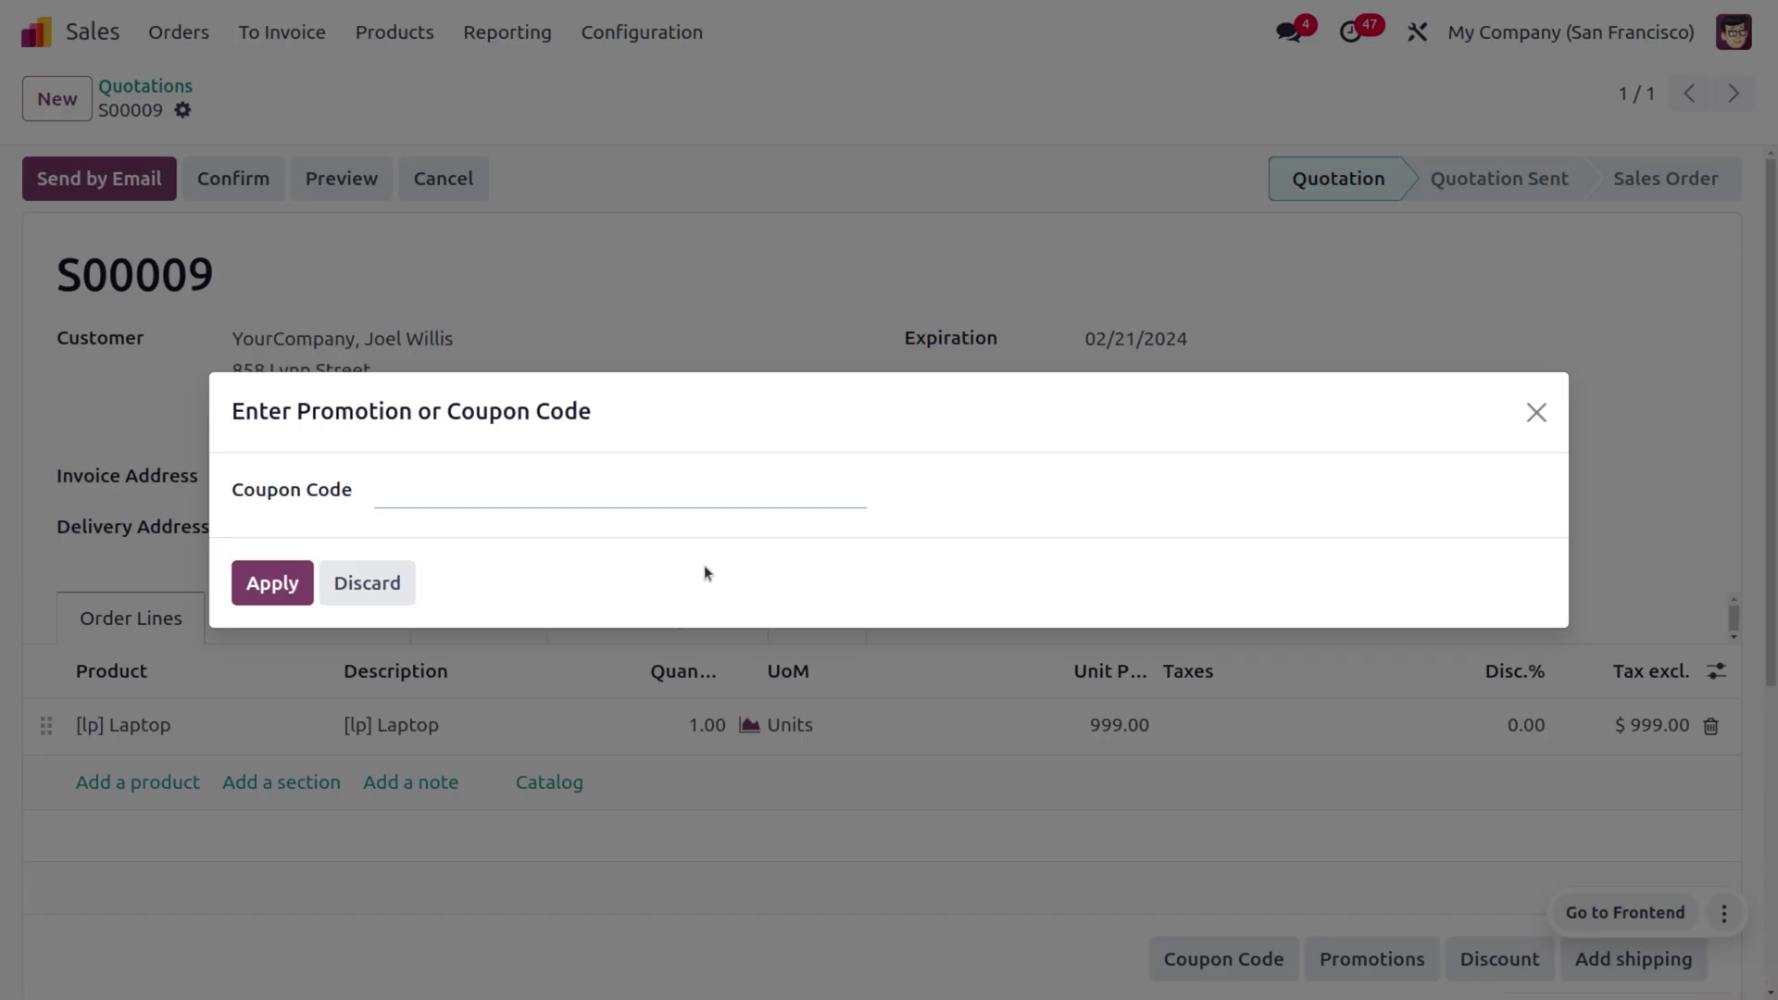
{"action": "left_click", "coordinate": [528, 499]}
{"action": "key", "text": "ctrl+v"}
{"action": "left_click", "coordinate": [261, 585]}
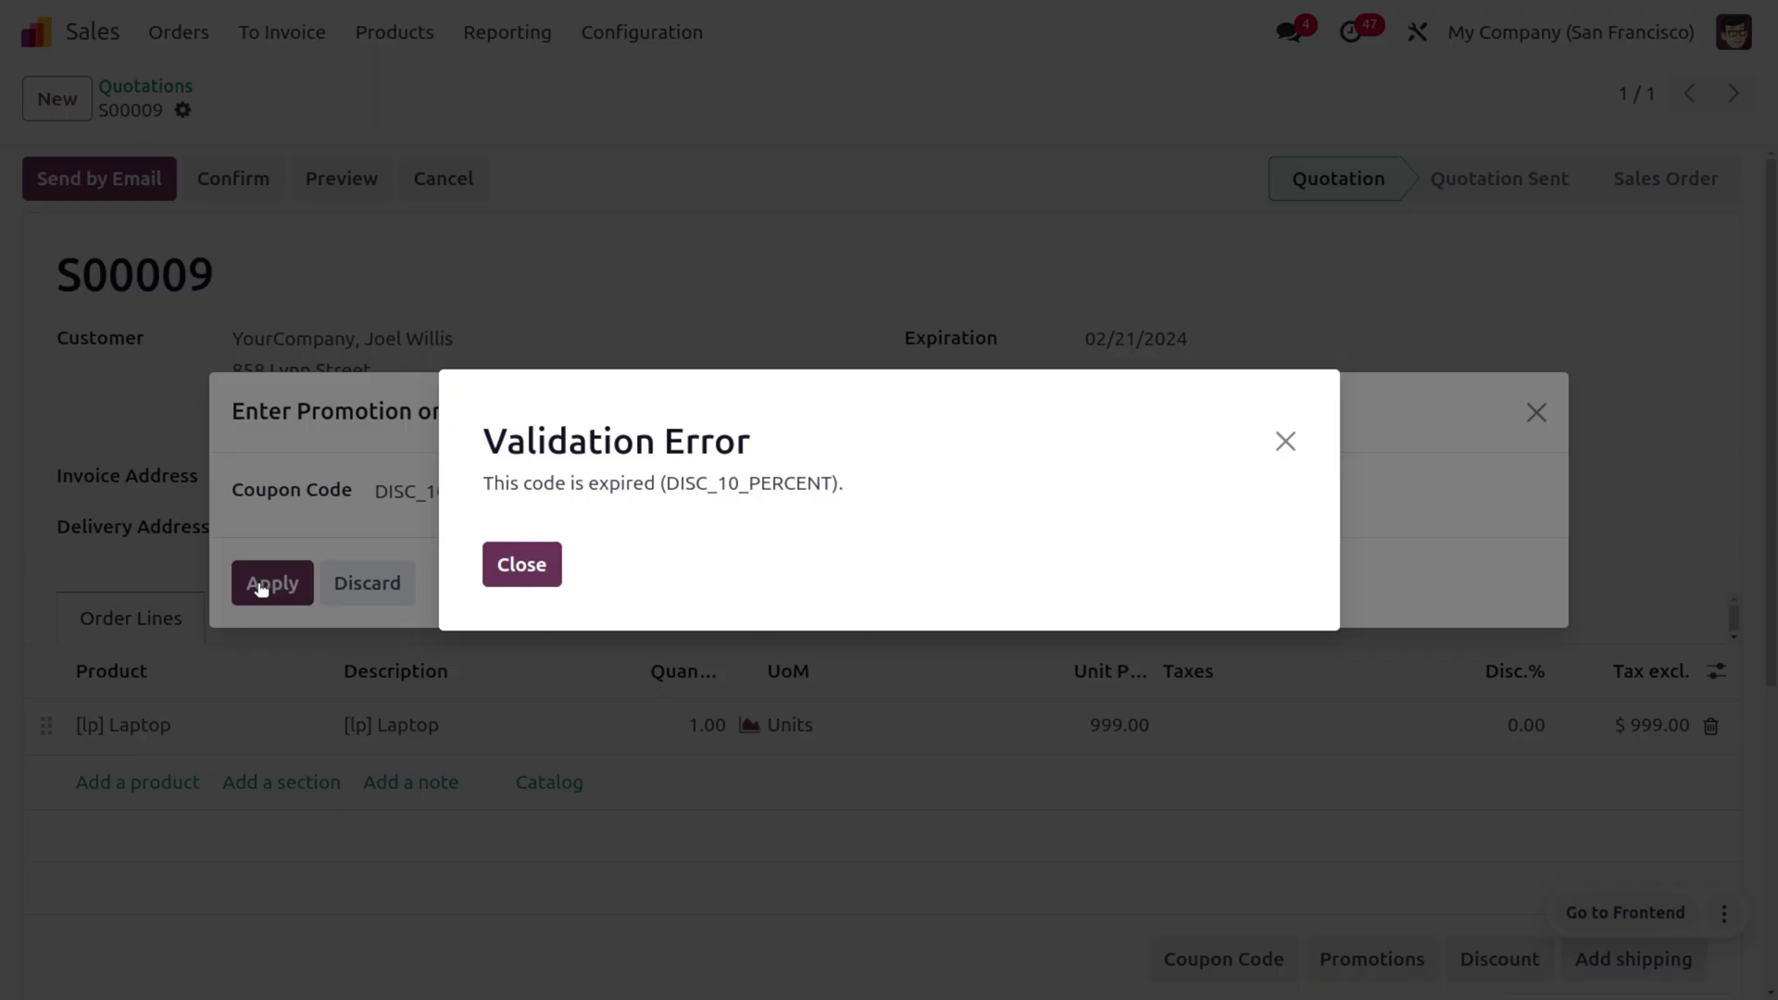
{"action": "left_click", "coordinate": [532, 563]}
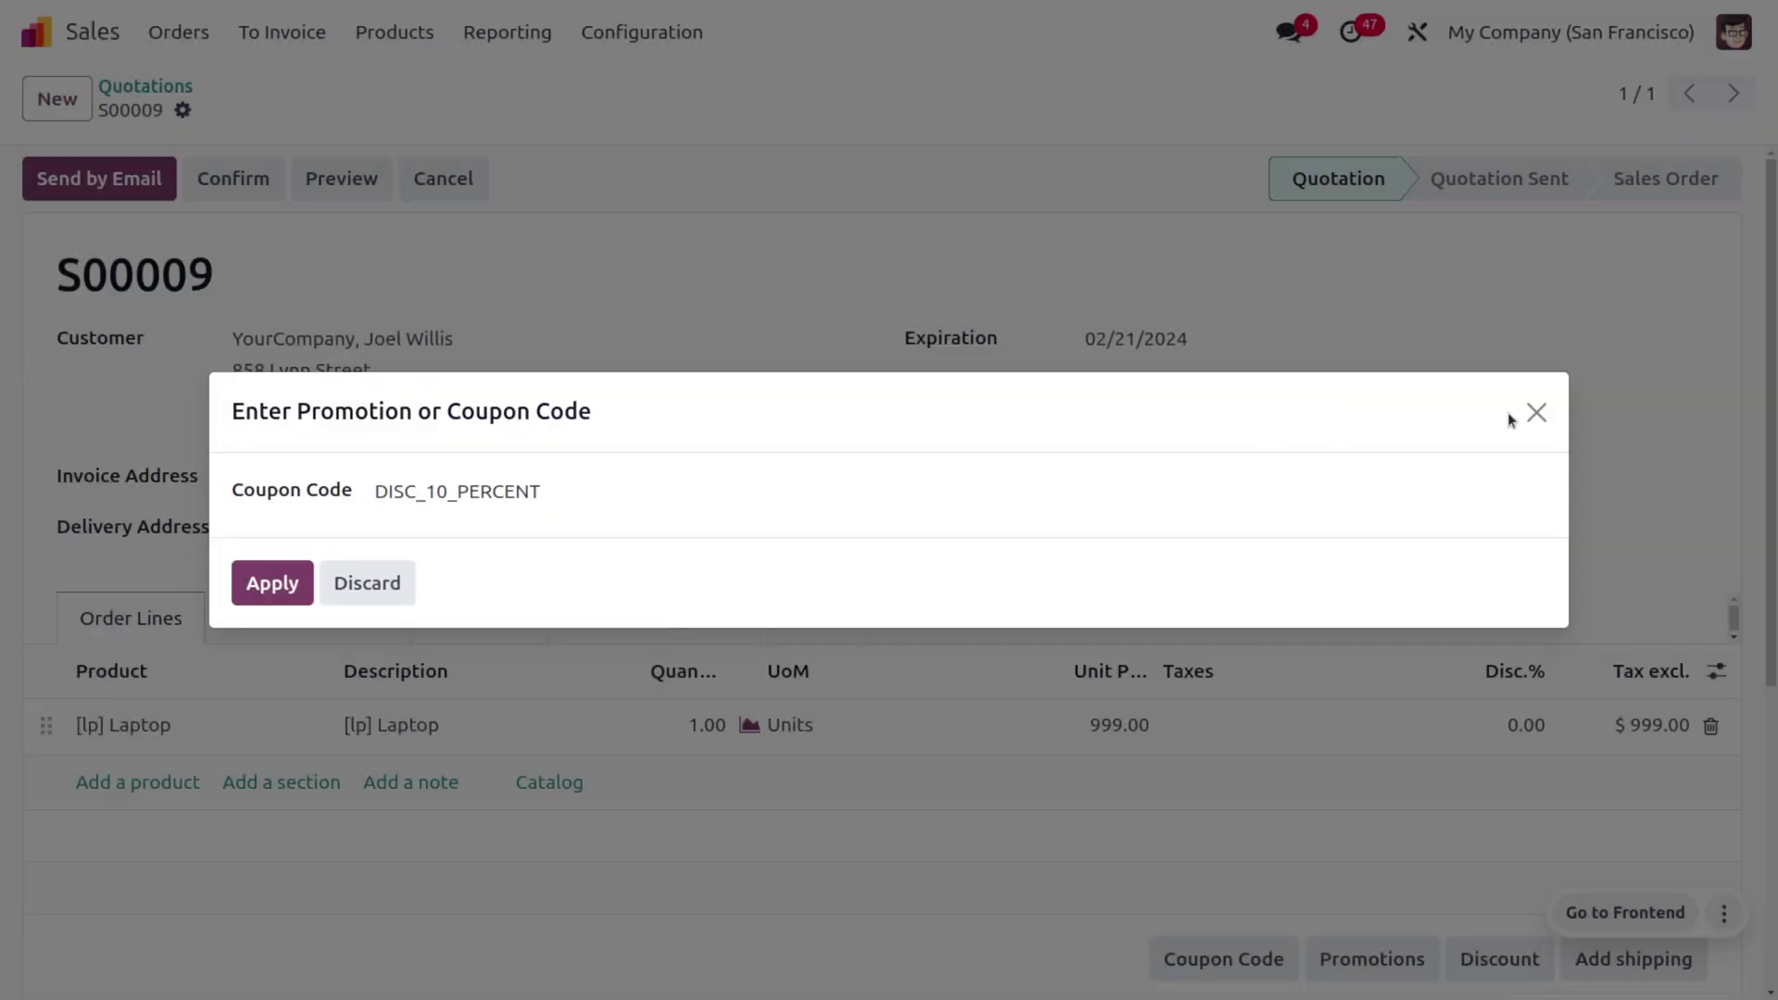
{"action": "left_click", "coordinate": [1534, 410]}
Turn off the usage limit of the "10% discount on laptop" program and save it
{"action": "left_click", "coordinate": [399, 32]}
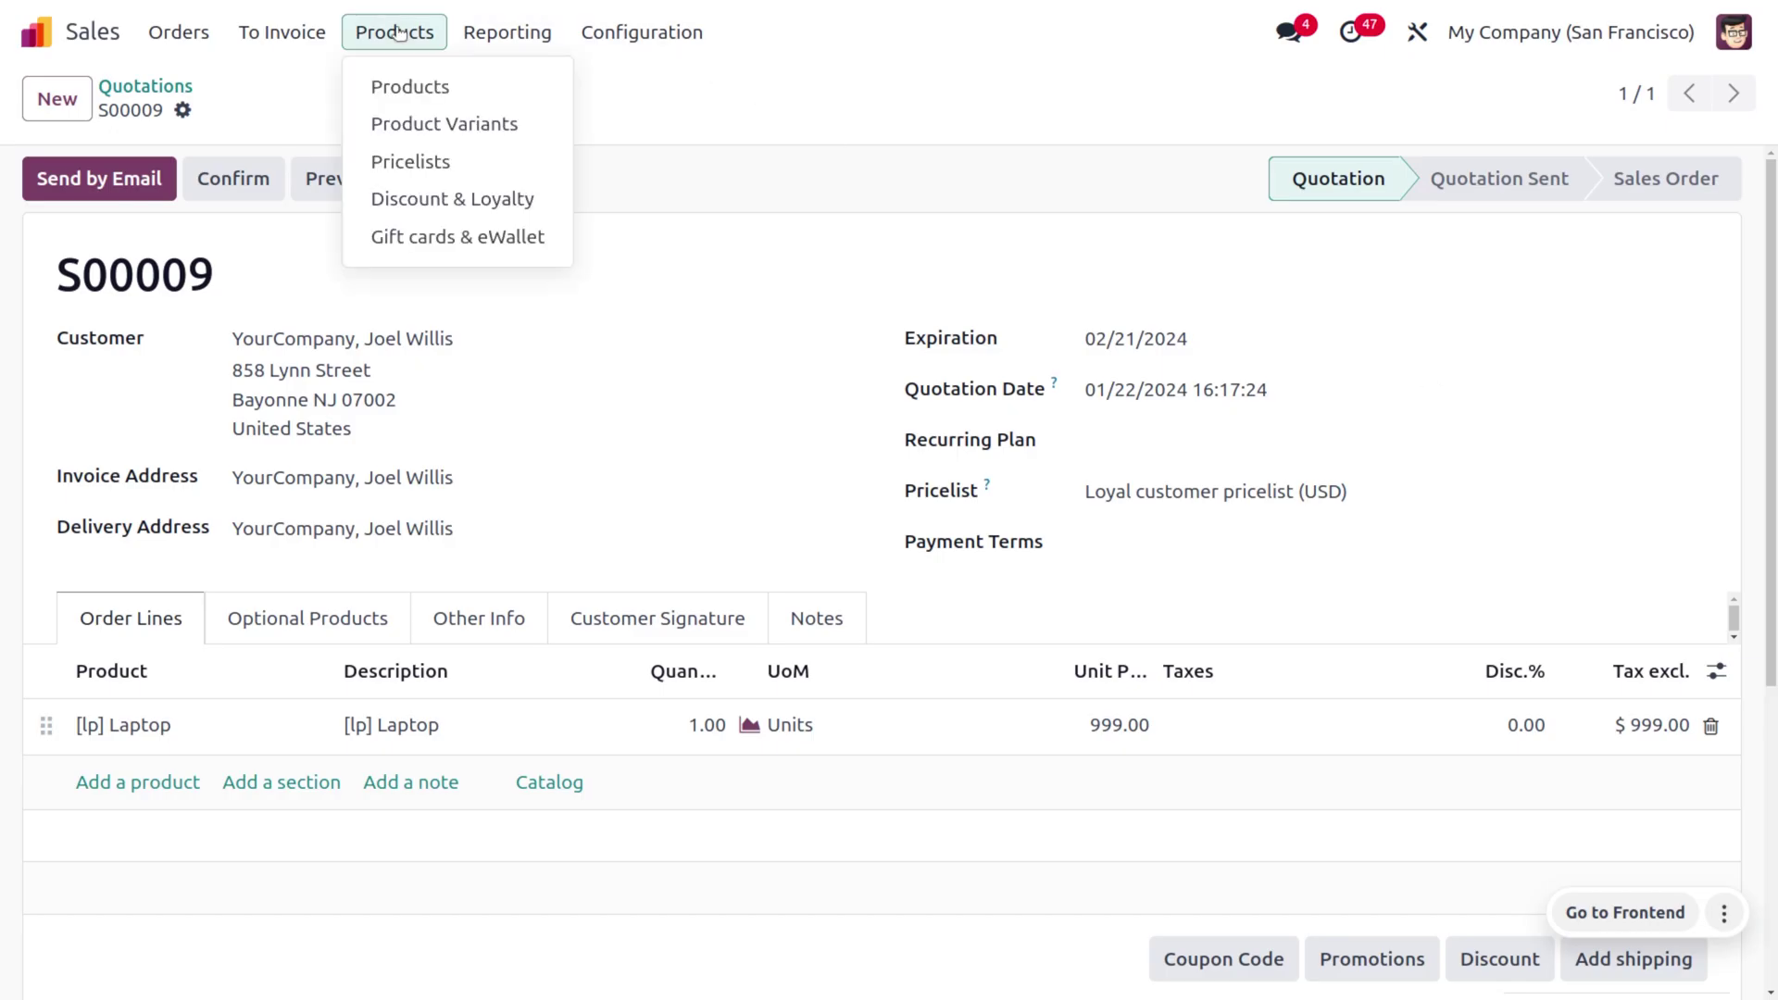
{"action": "left_click", "coordinate": [473, 217]}
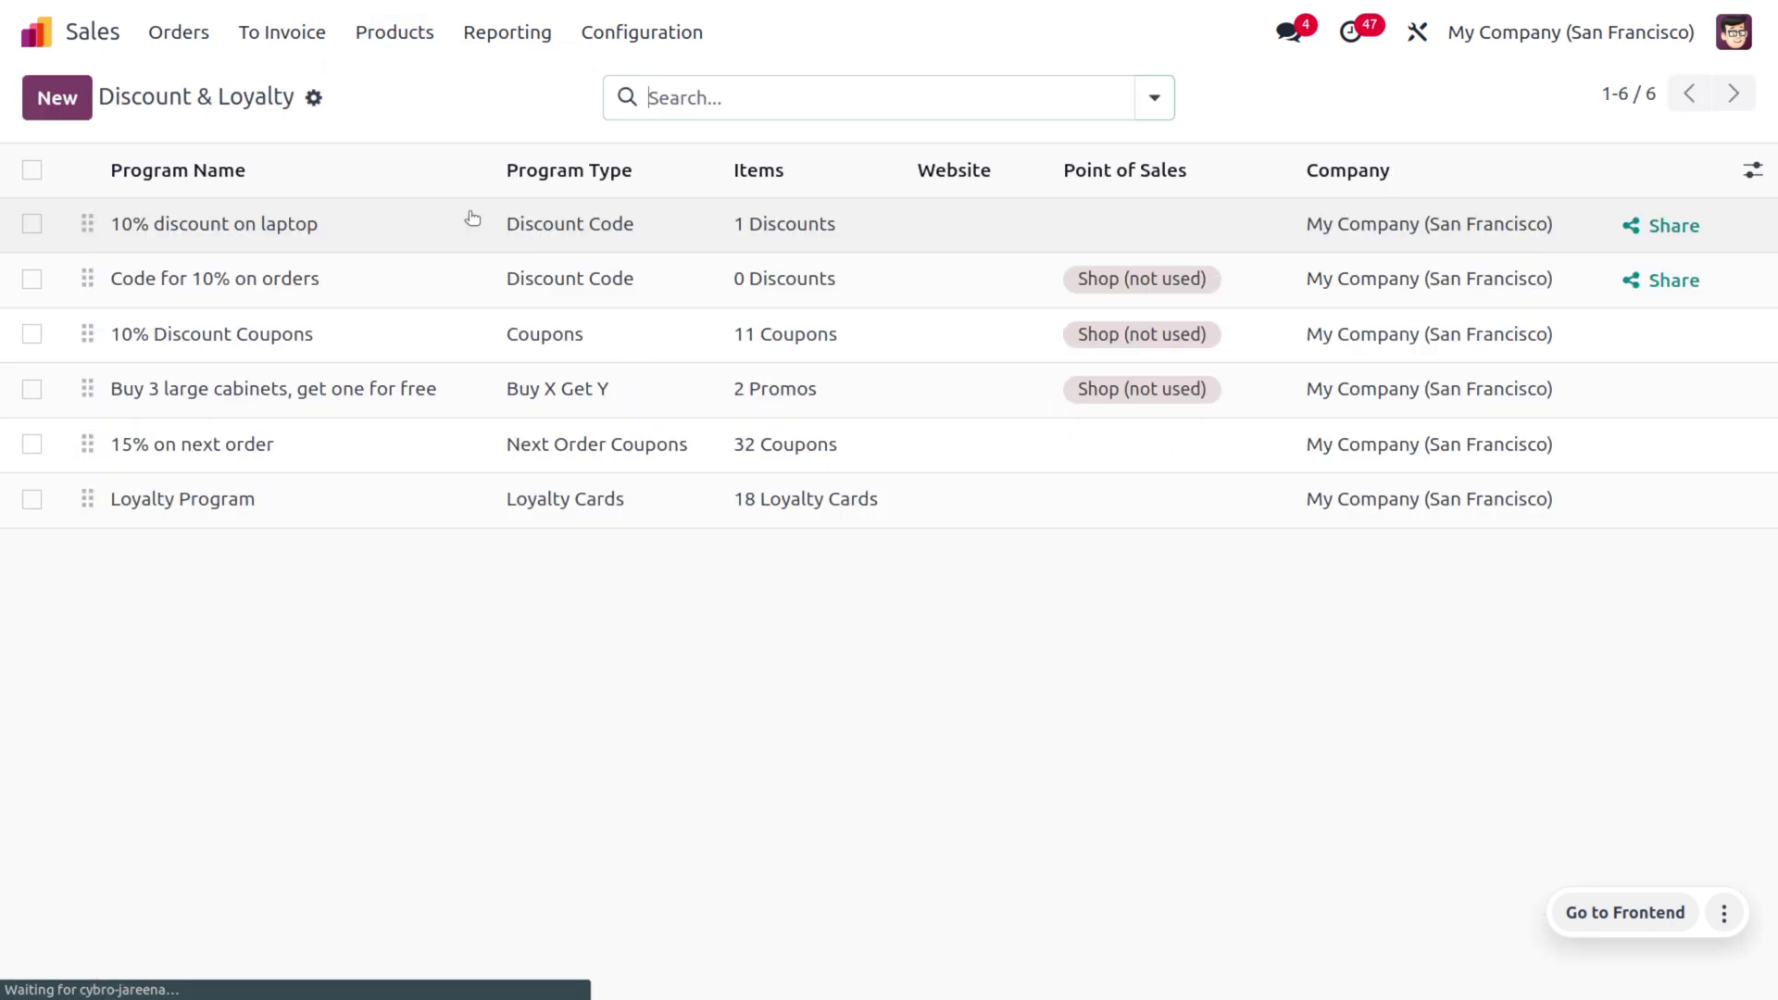
{"action": "left_click", "coordinate": [472, 222]}
{"action": "left_click", "coordinate": [1181, 425]}
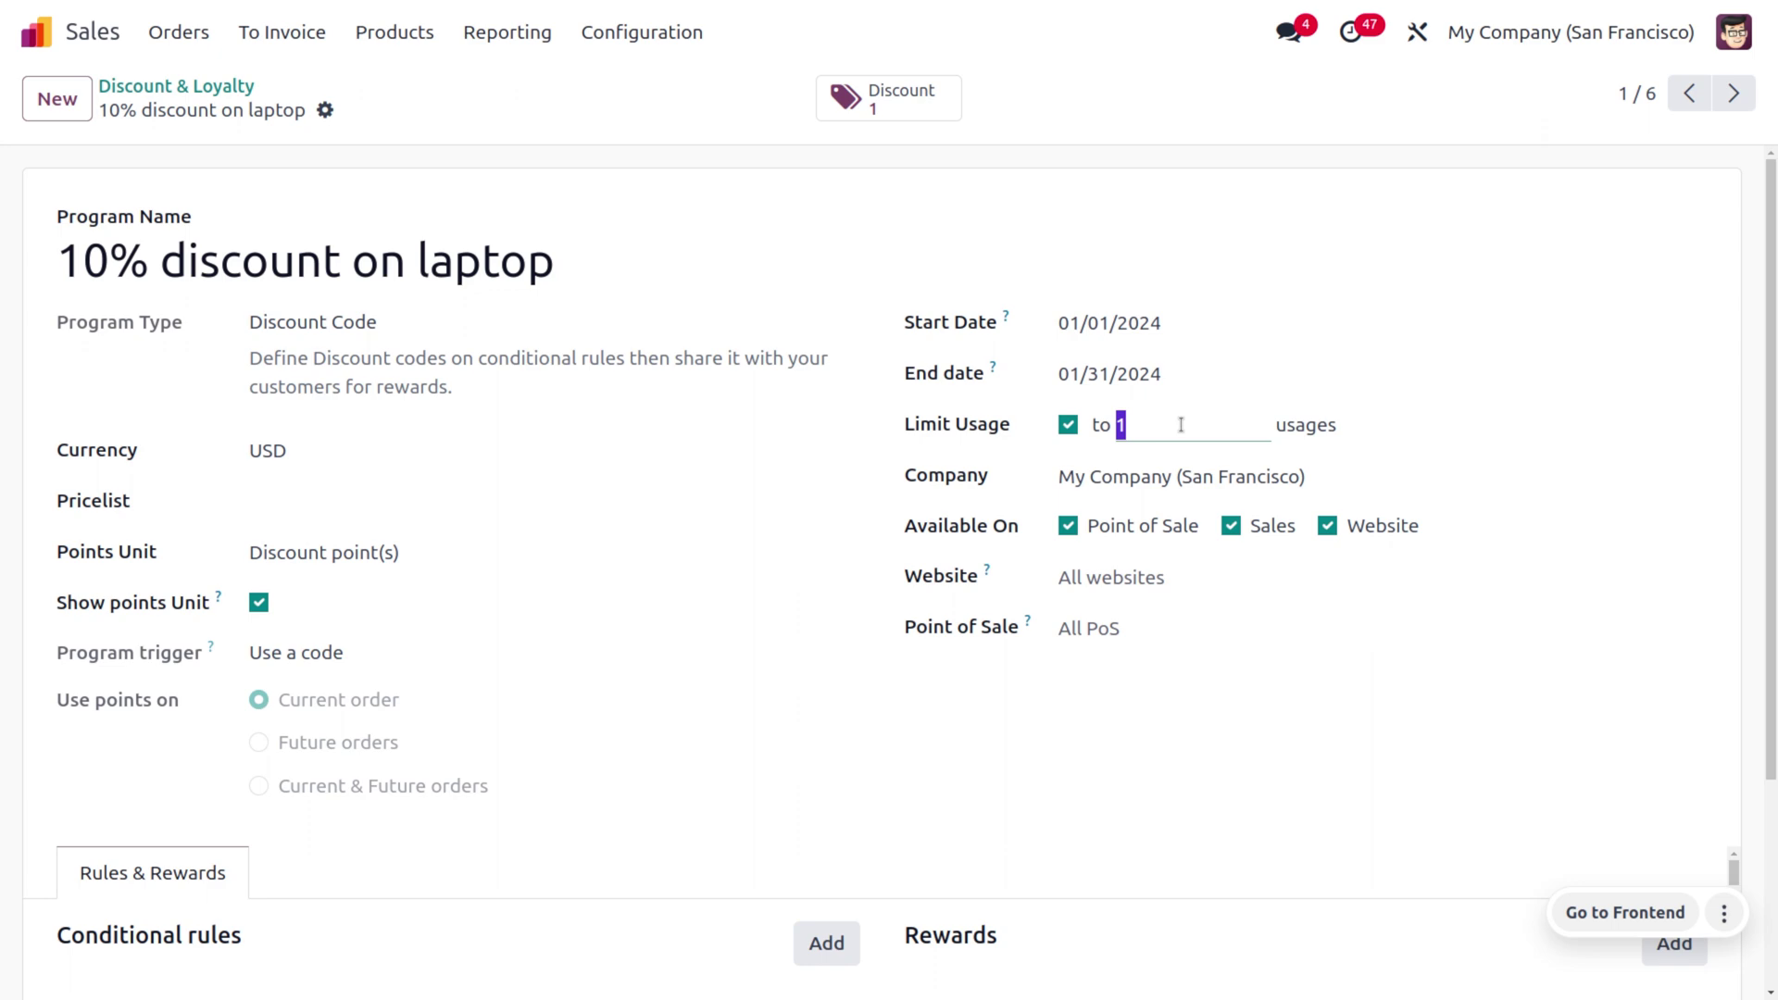
{"action": "left_click", "coordinate": [1067, 425]}
{"action": "left_click", "coordinate": [370, 109]}
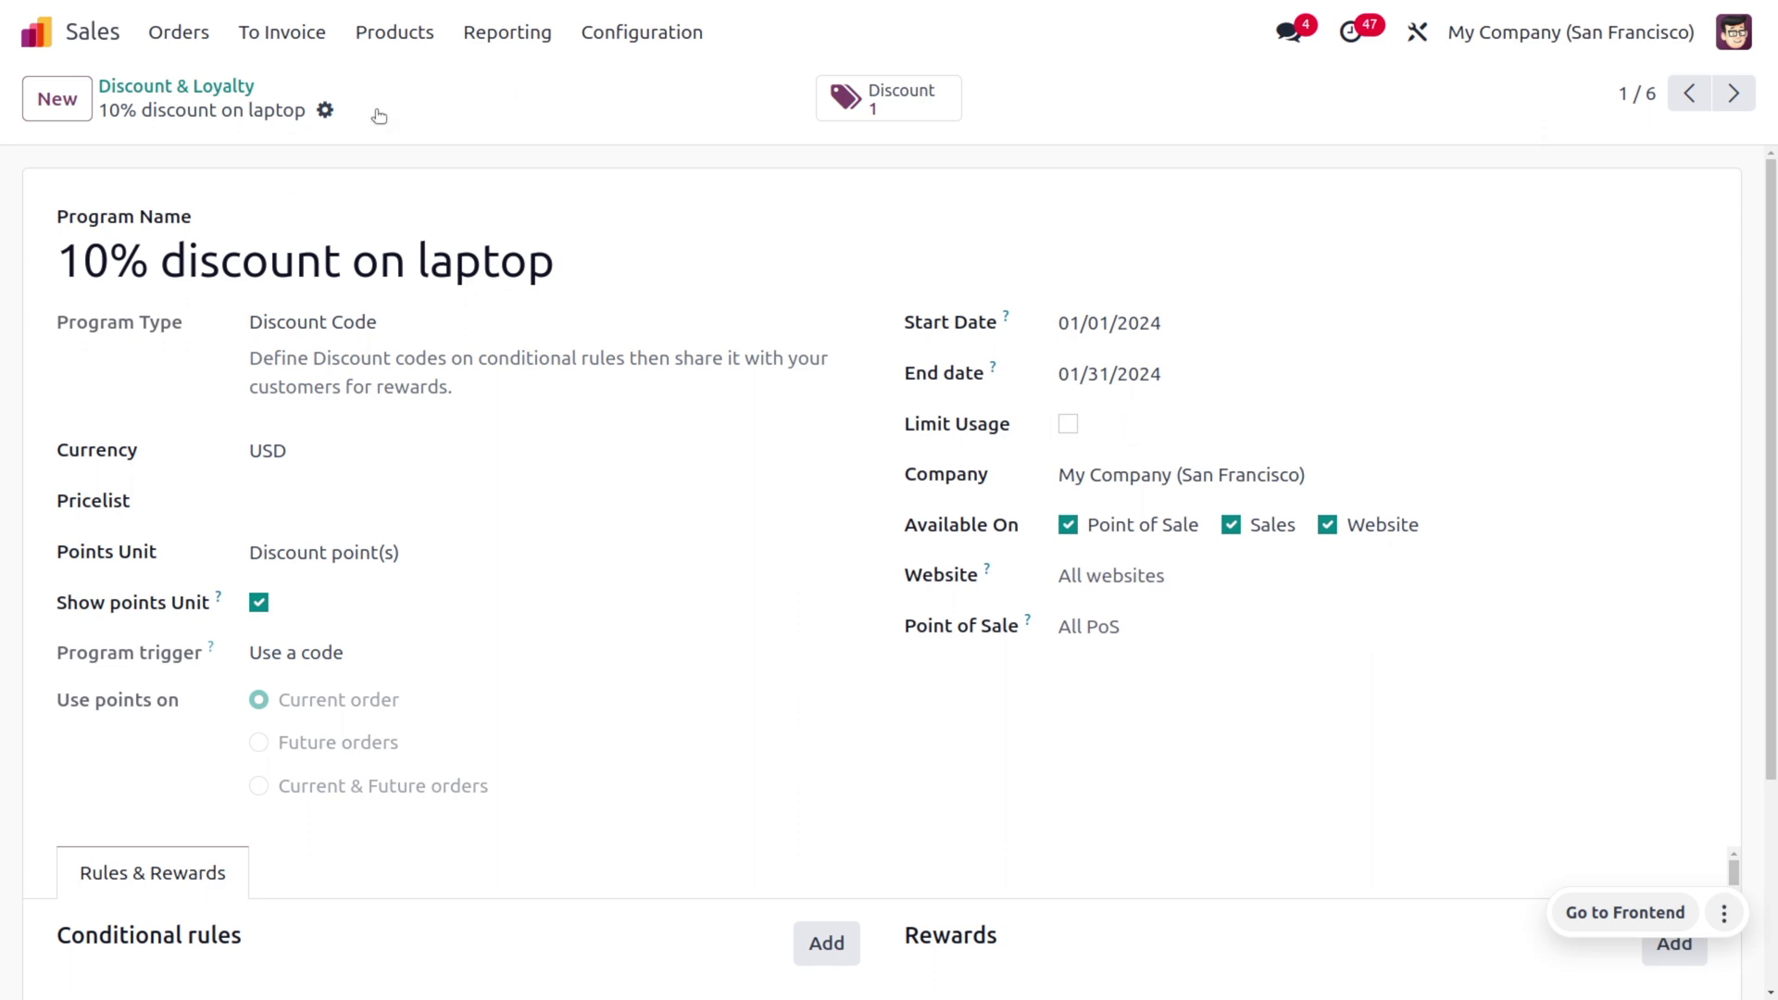
Reopen the laptop quotation and apply coupon code DISC_10_PERCENT with the reward "10% discount on laptop - 10% on Laptop"
{"action": "left_click", "coordinate": [193, 35]}
{"action": "left_click", "coordinate": [215, 83]}
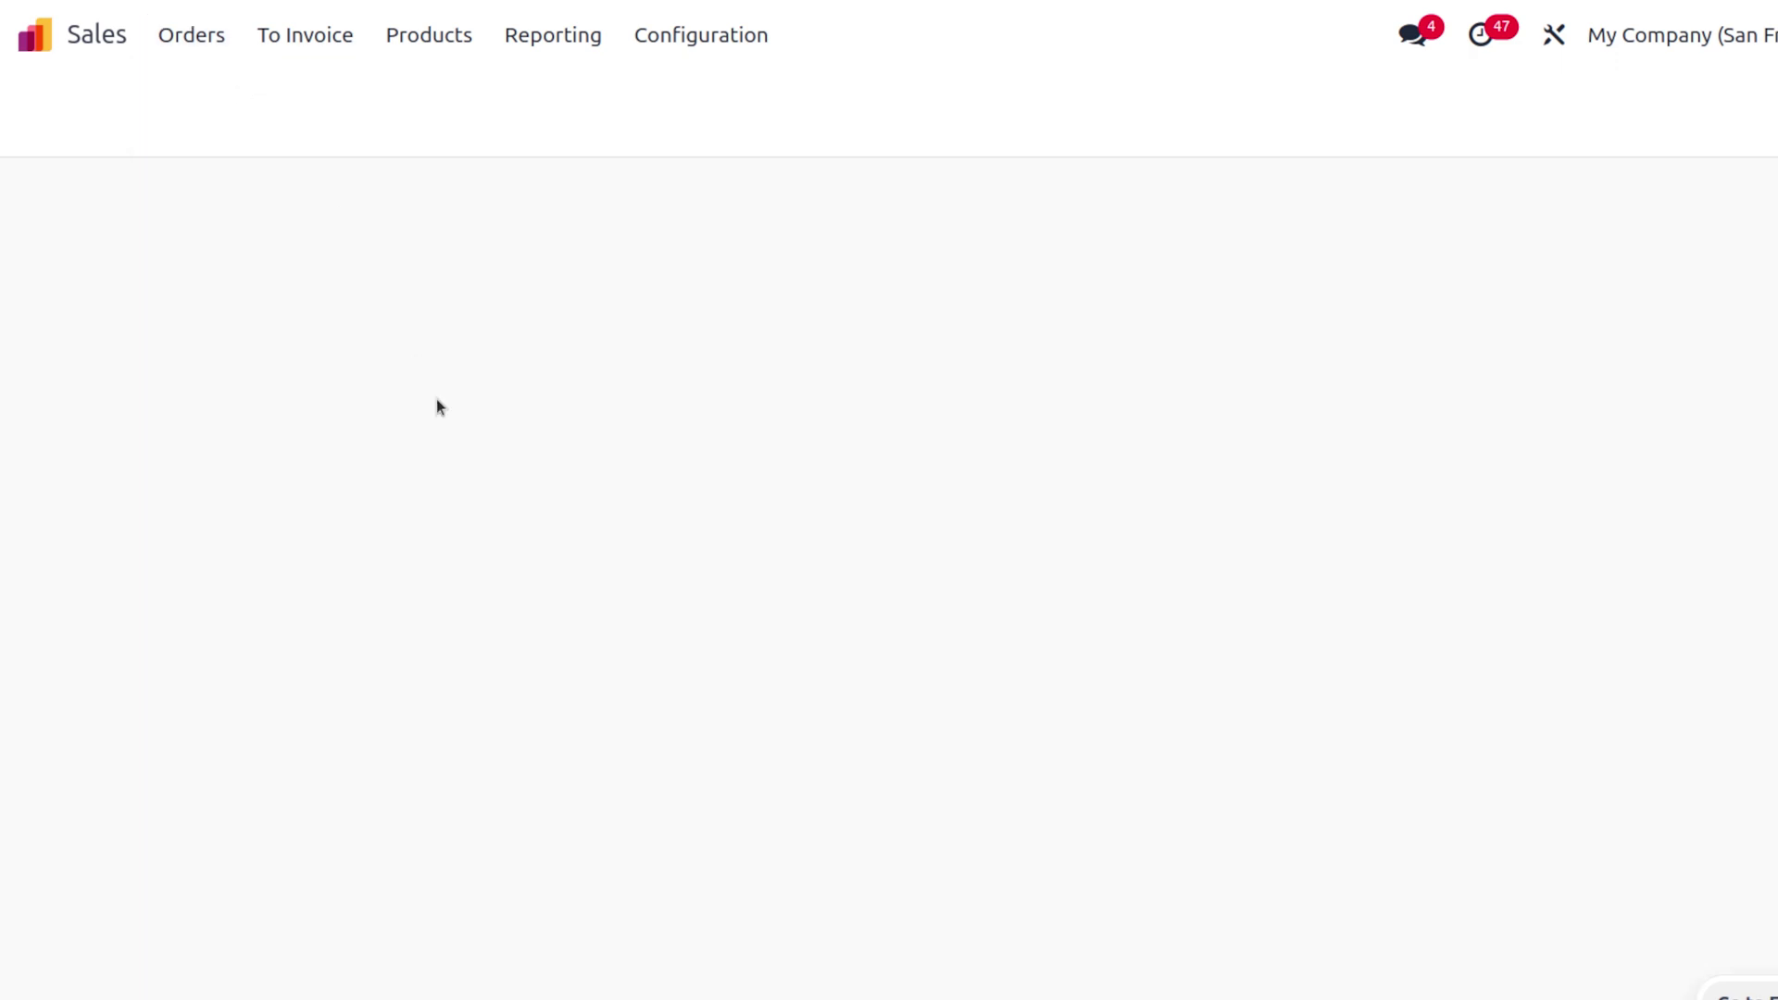
{"action": "left_click", "coordinate": [508, 533]}
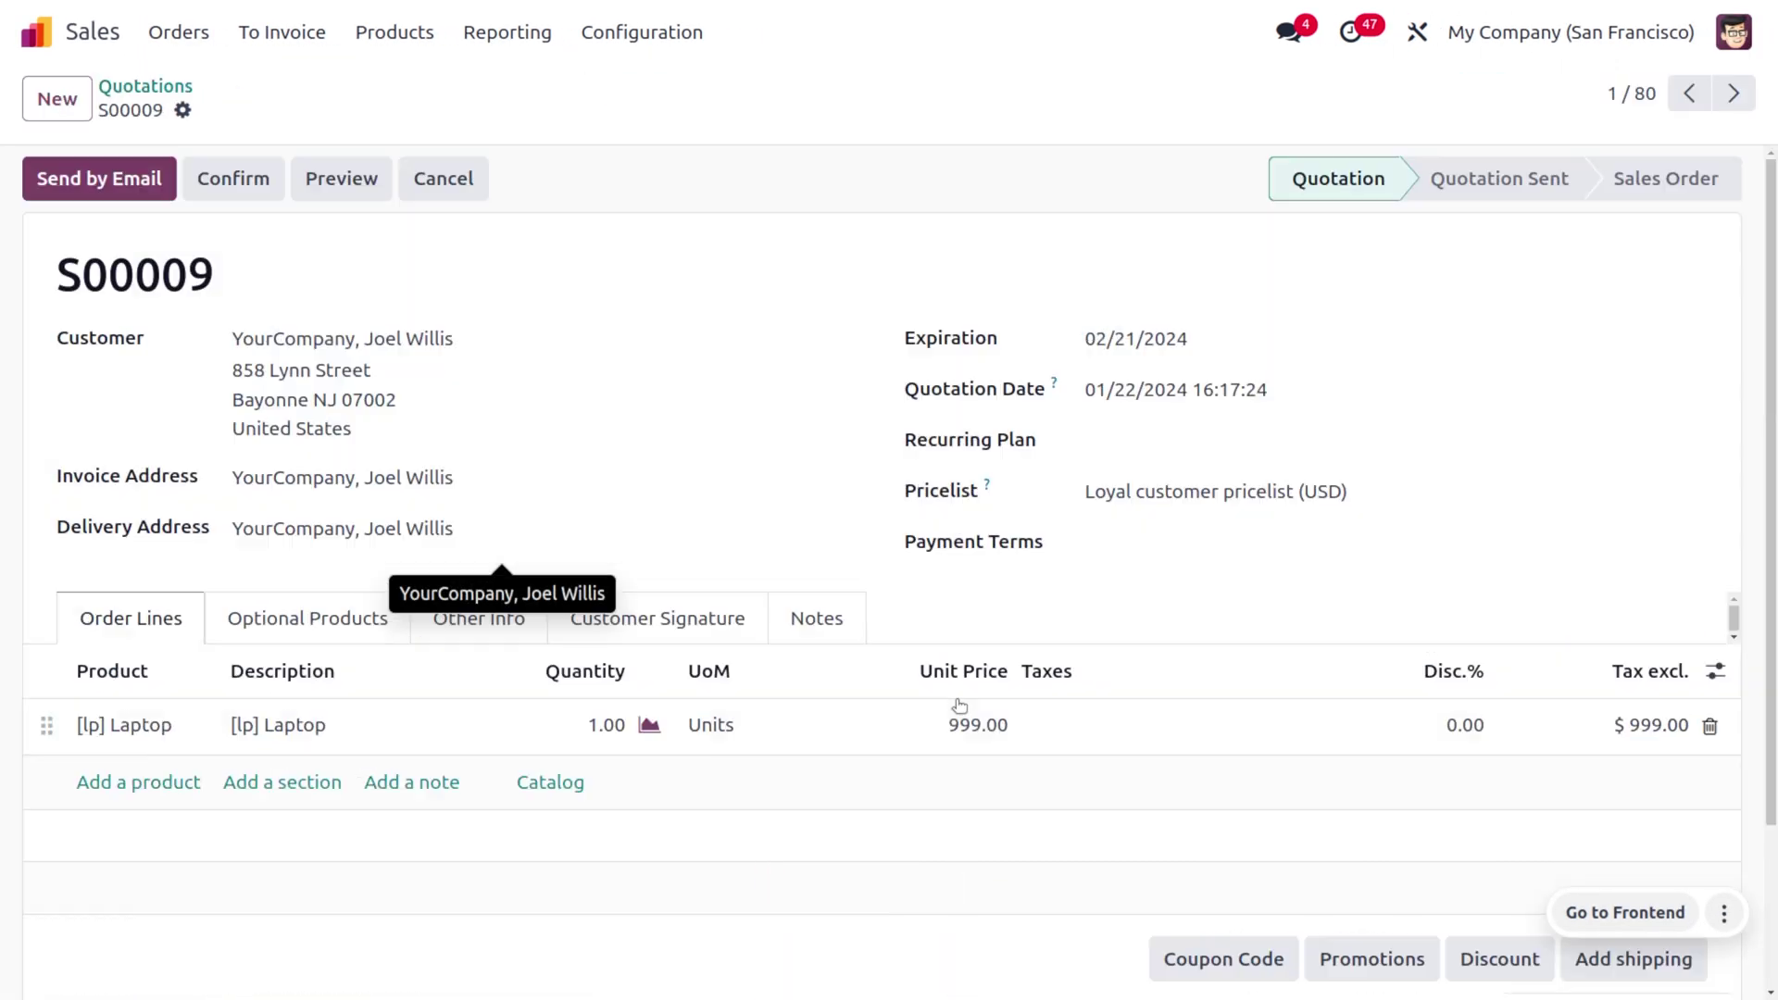
{"action": "left_click", "coordinate": [1182, 956]}
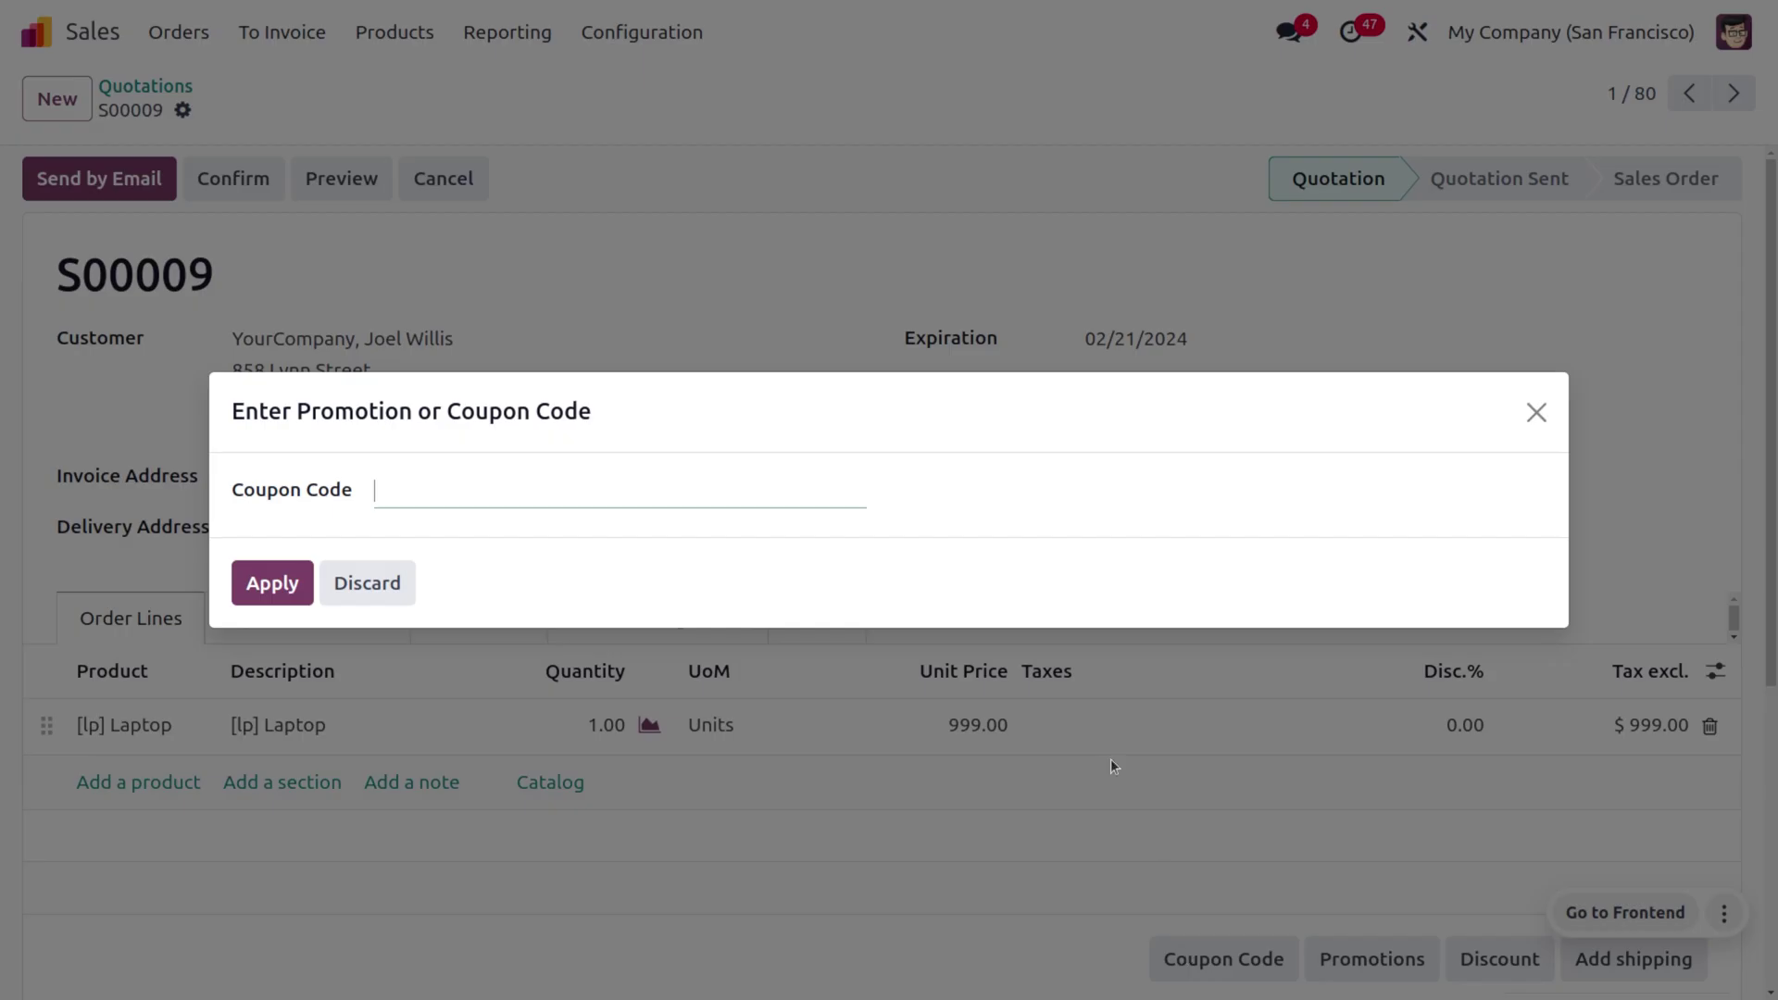
{"action": "type", "text": "DISC_10_PERCENT"}
{"action": "left_click", "coordinate": [243, 584]}
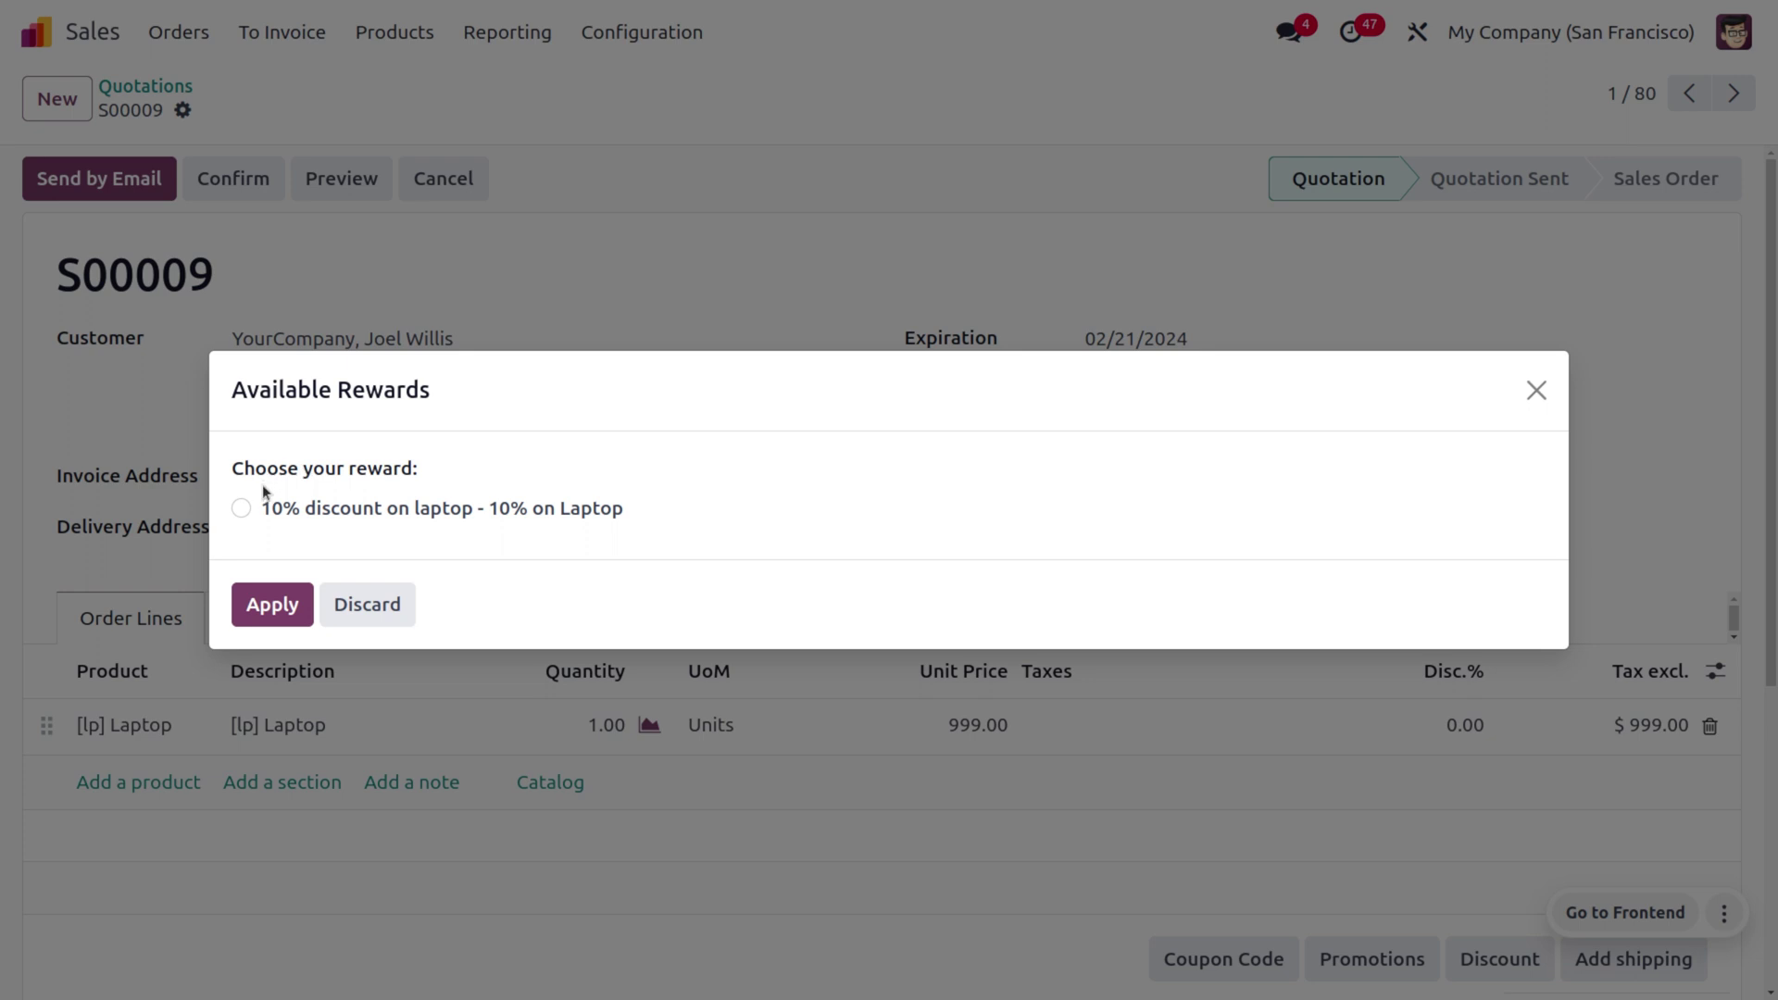
{"action": "left_click", "coordinate": [242, 510]}
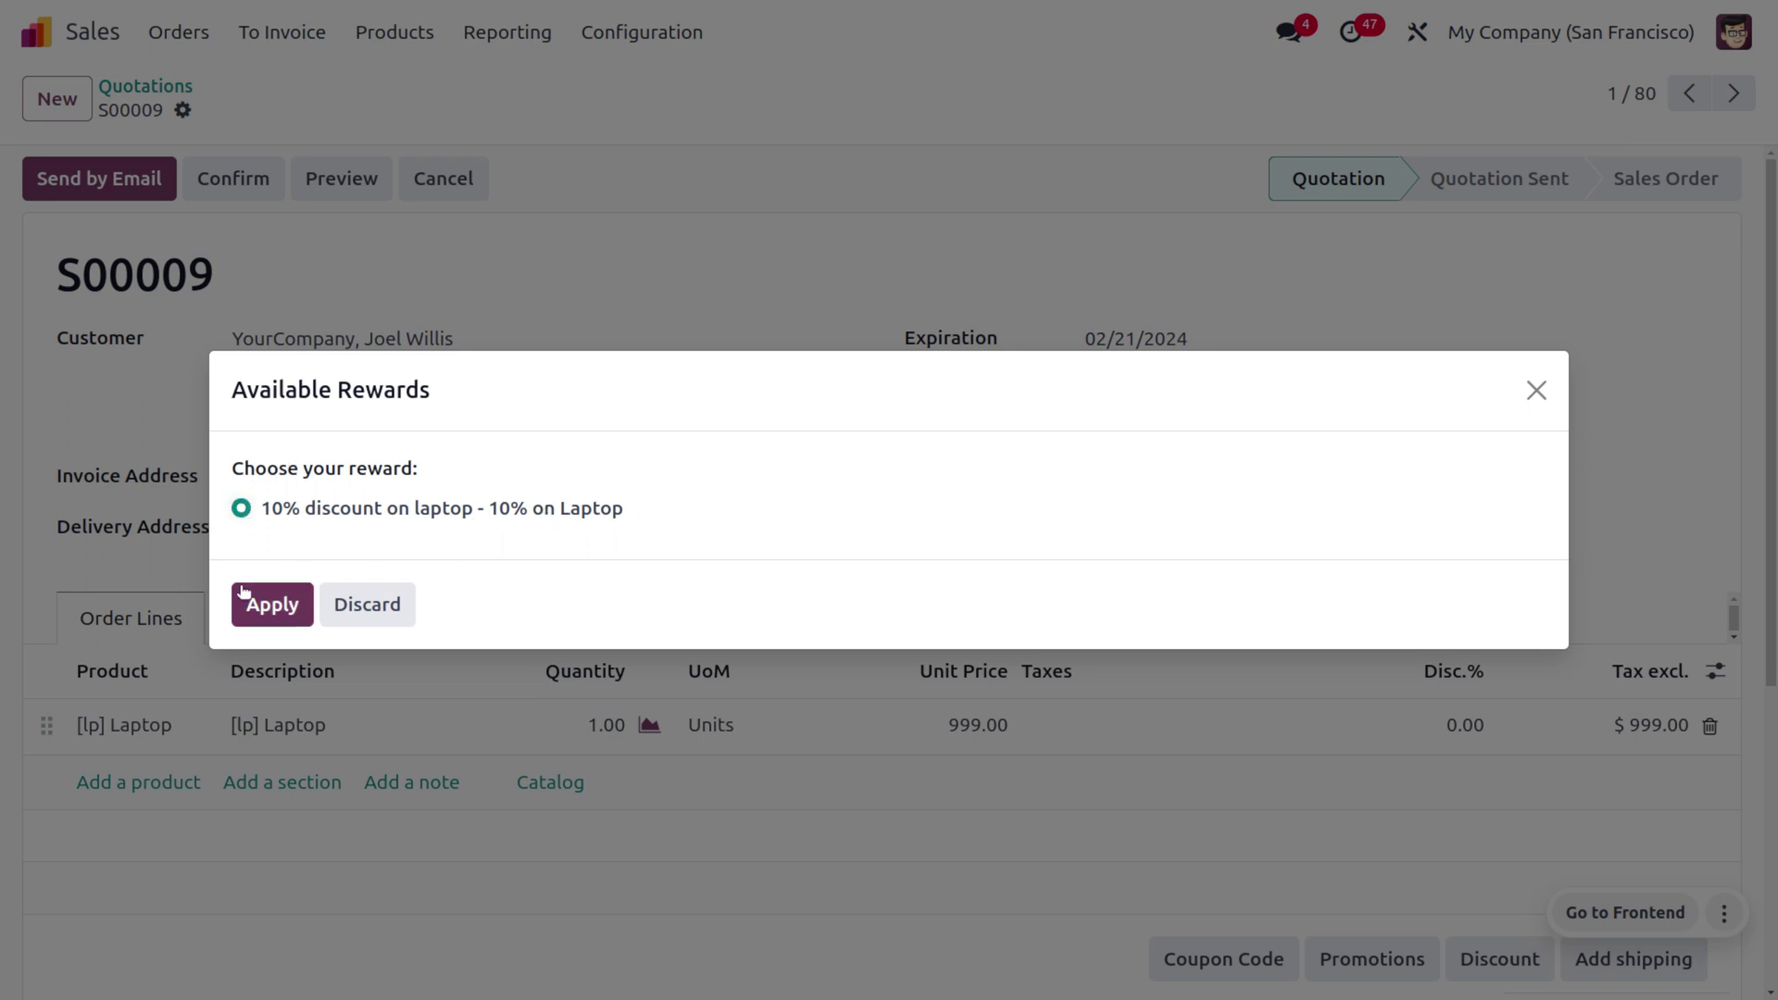
{"action": "left_click", "coordinate": [271, 607]}
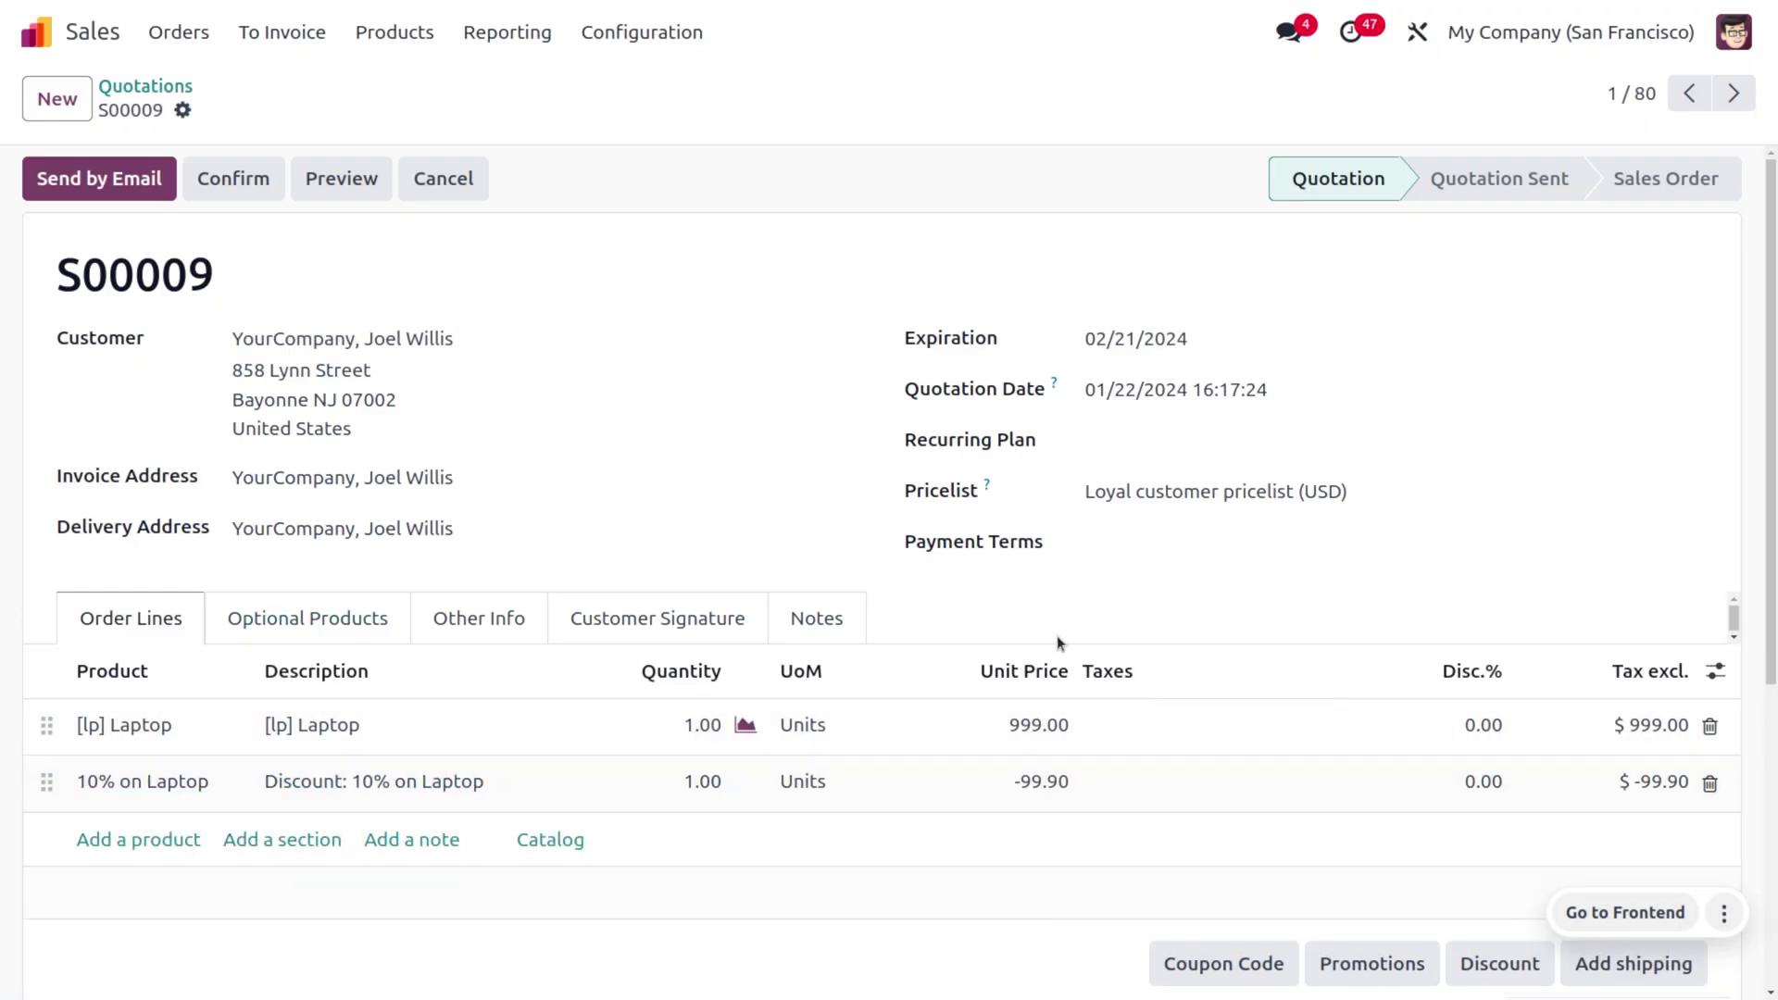
Confirm the discounted laptop quotation as a sales order and validate its delivery
{"action": "scroll", "coordinate": [982, 717], "scroll_direction": "down", "scroll_amount": 5}
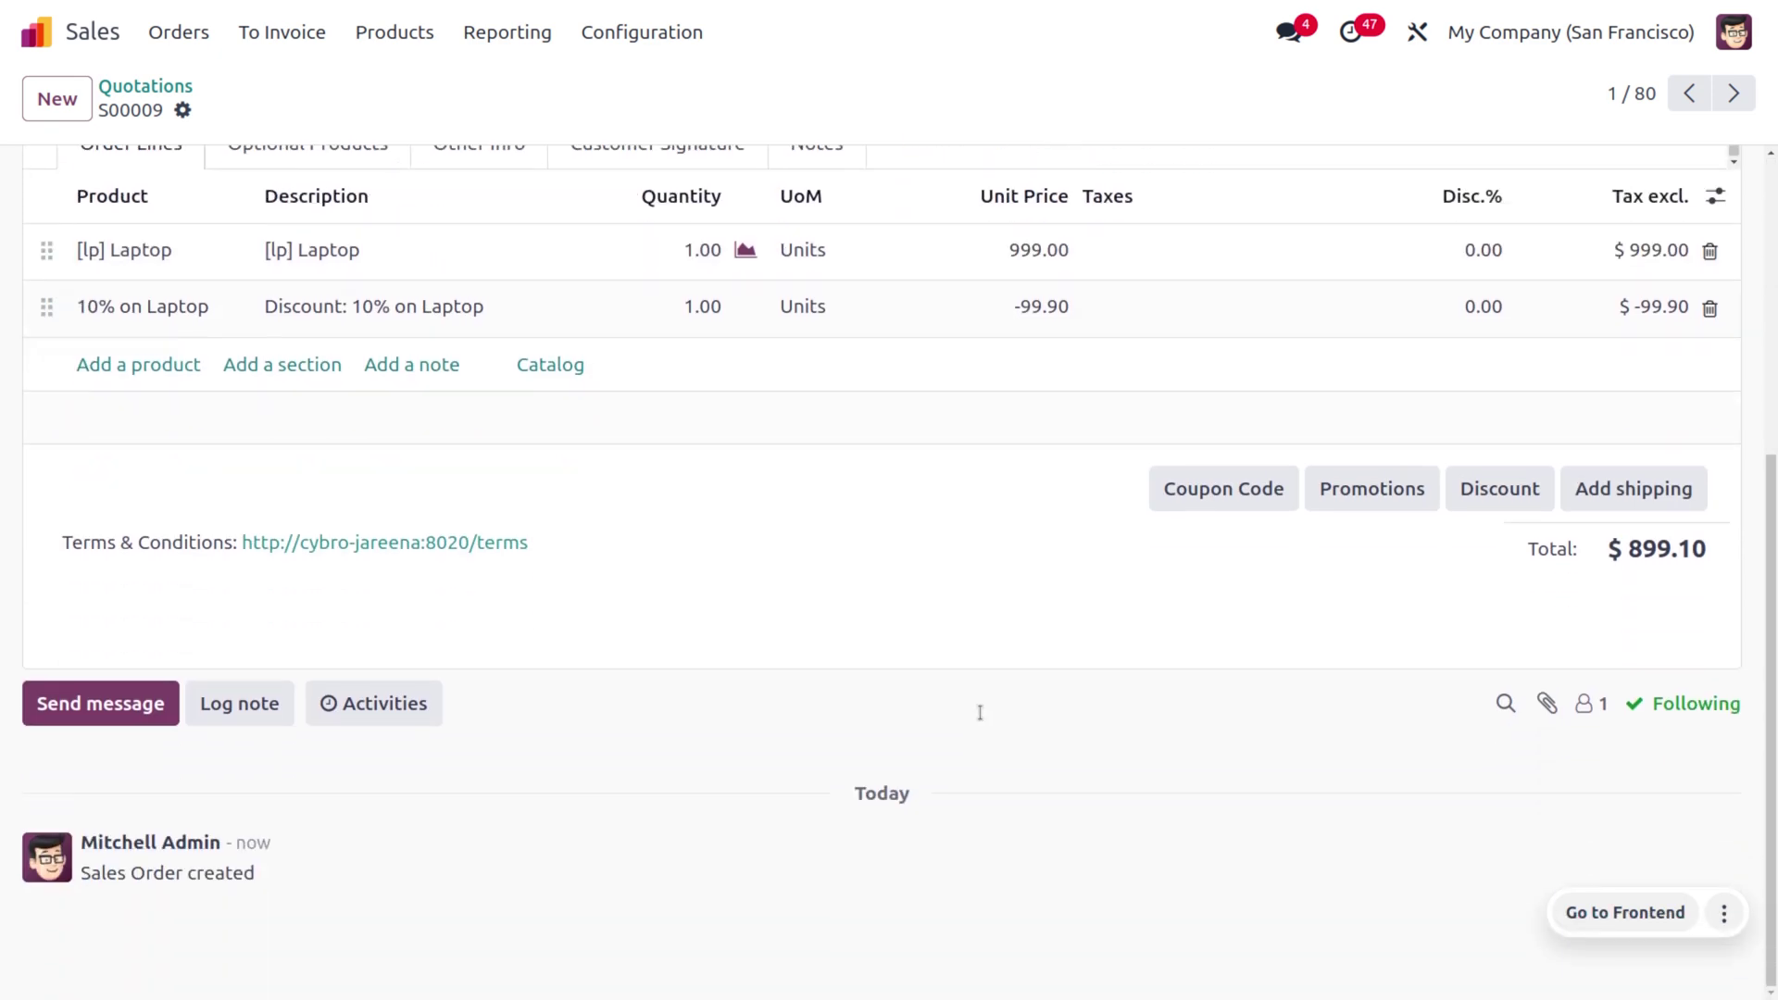
{"action": "scroll", "coordinate": [984, 719], "scroll_direction": "up", "scroll_amount": 5}
{"action": "left_click", "coordinate": [225, 176]}
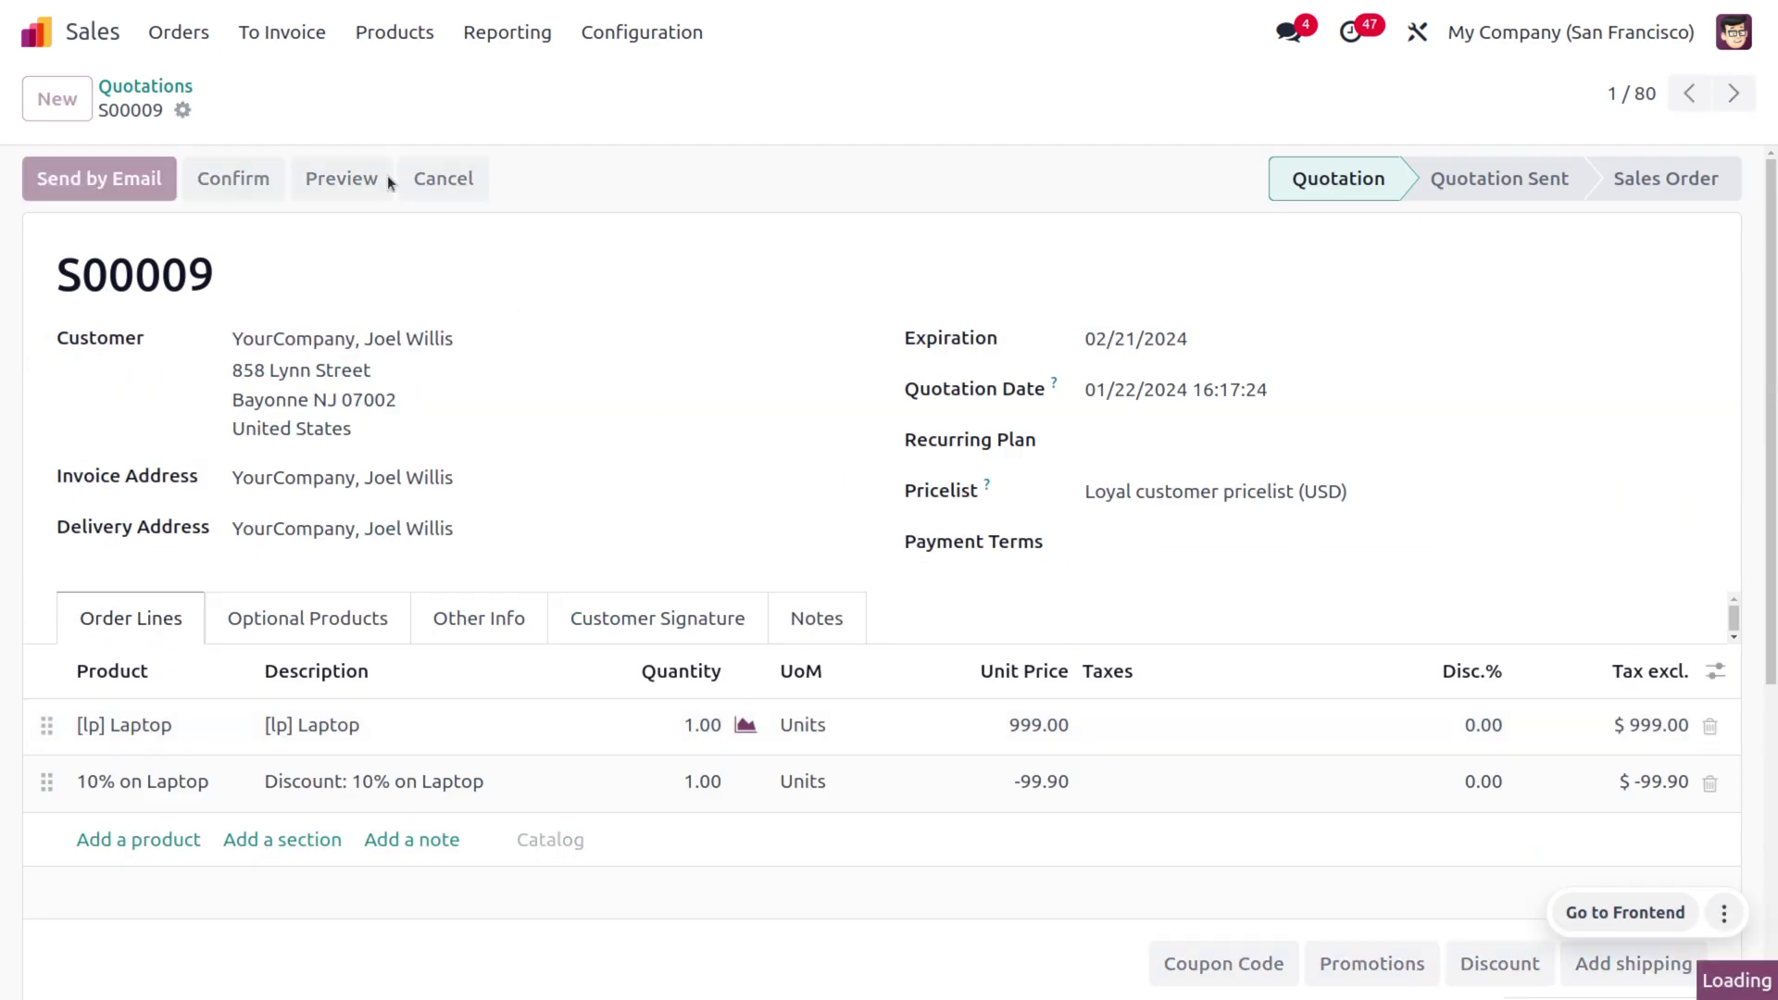
{"action": "left_click", "coordinate": [880, 102]}
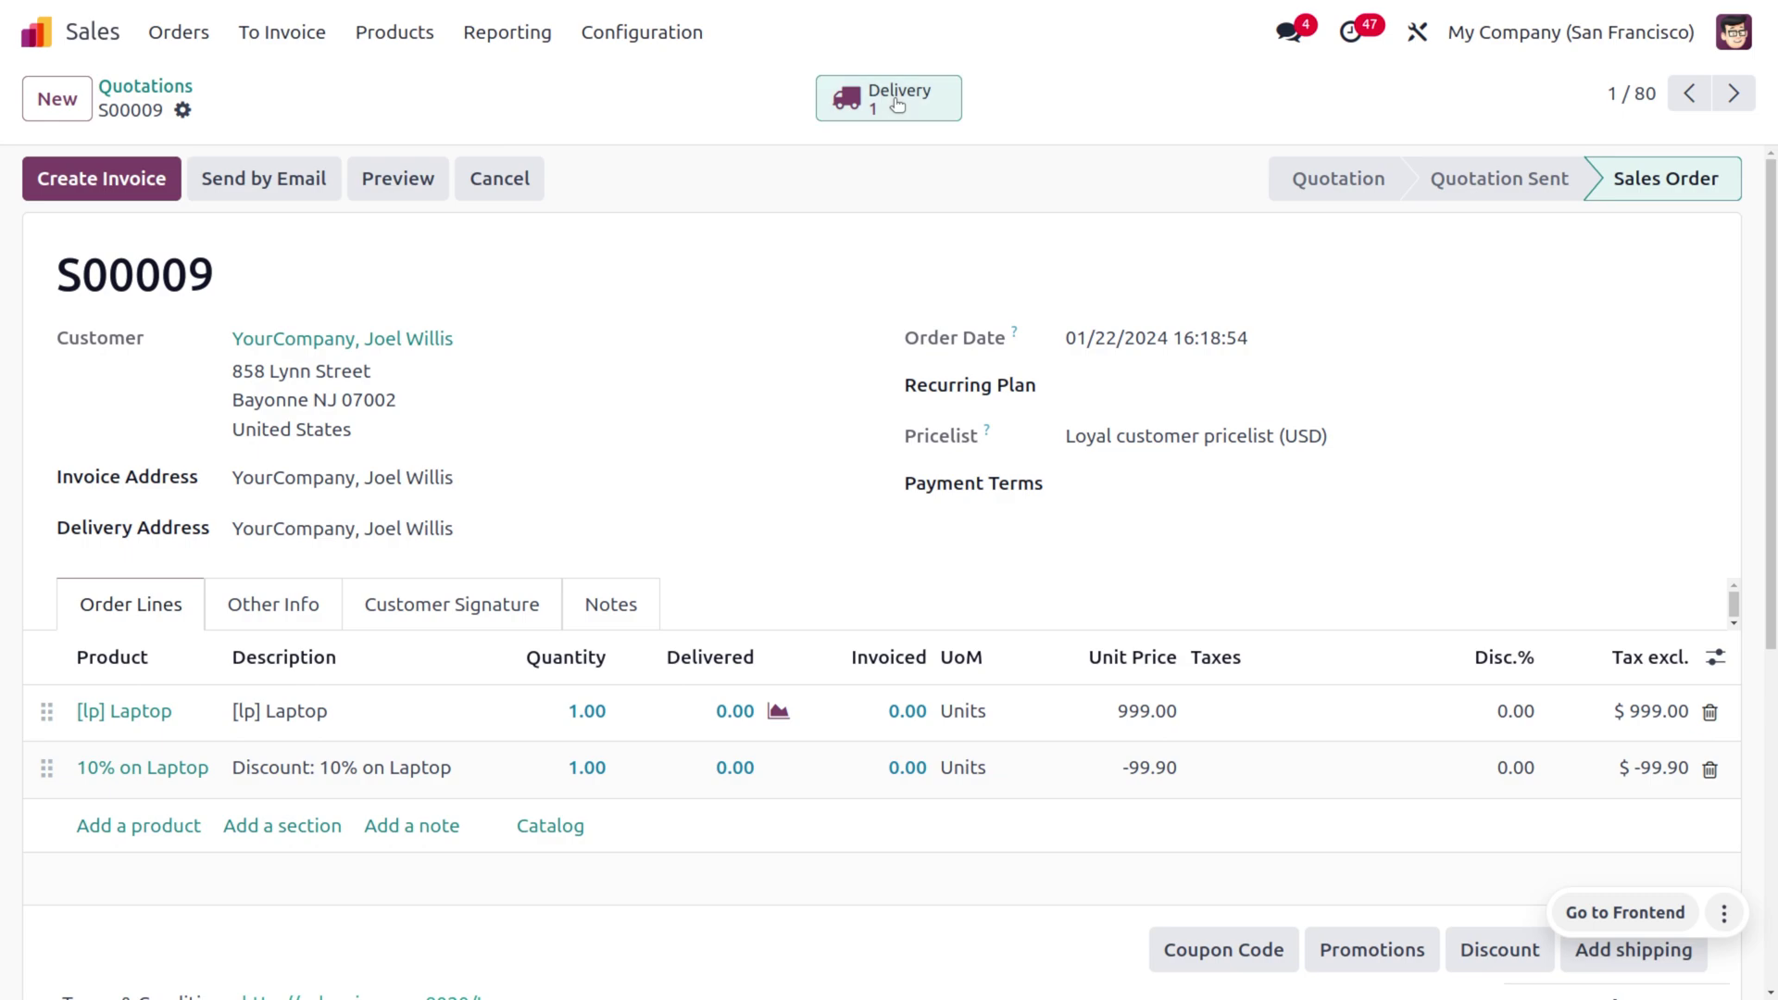
{"action": "left_click", "coordinate": [101, 176]}
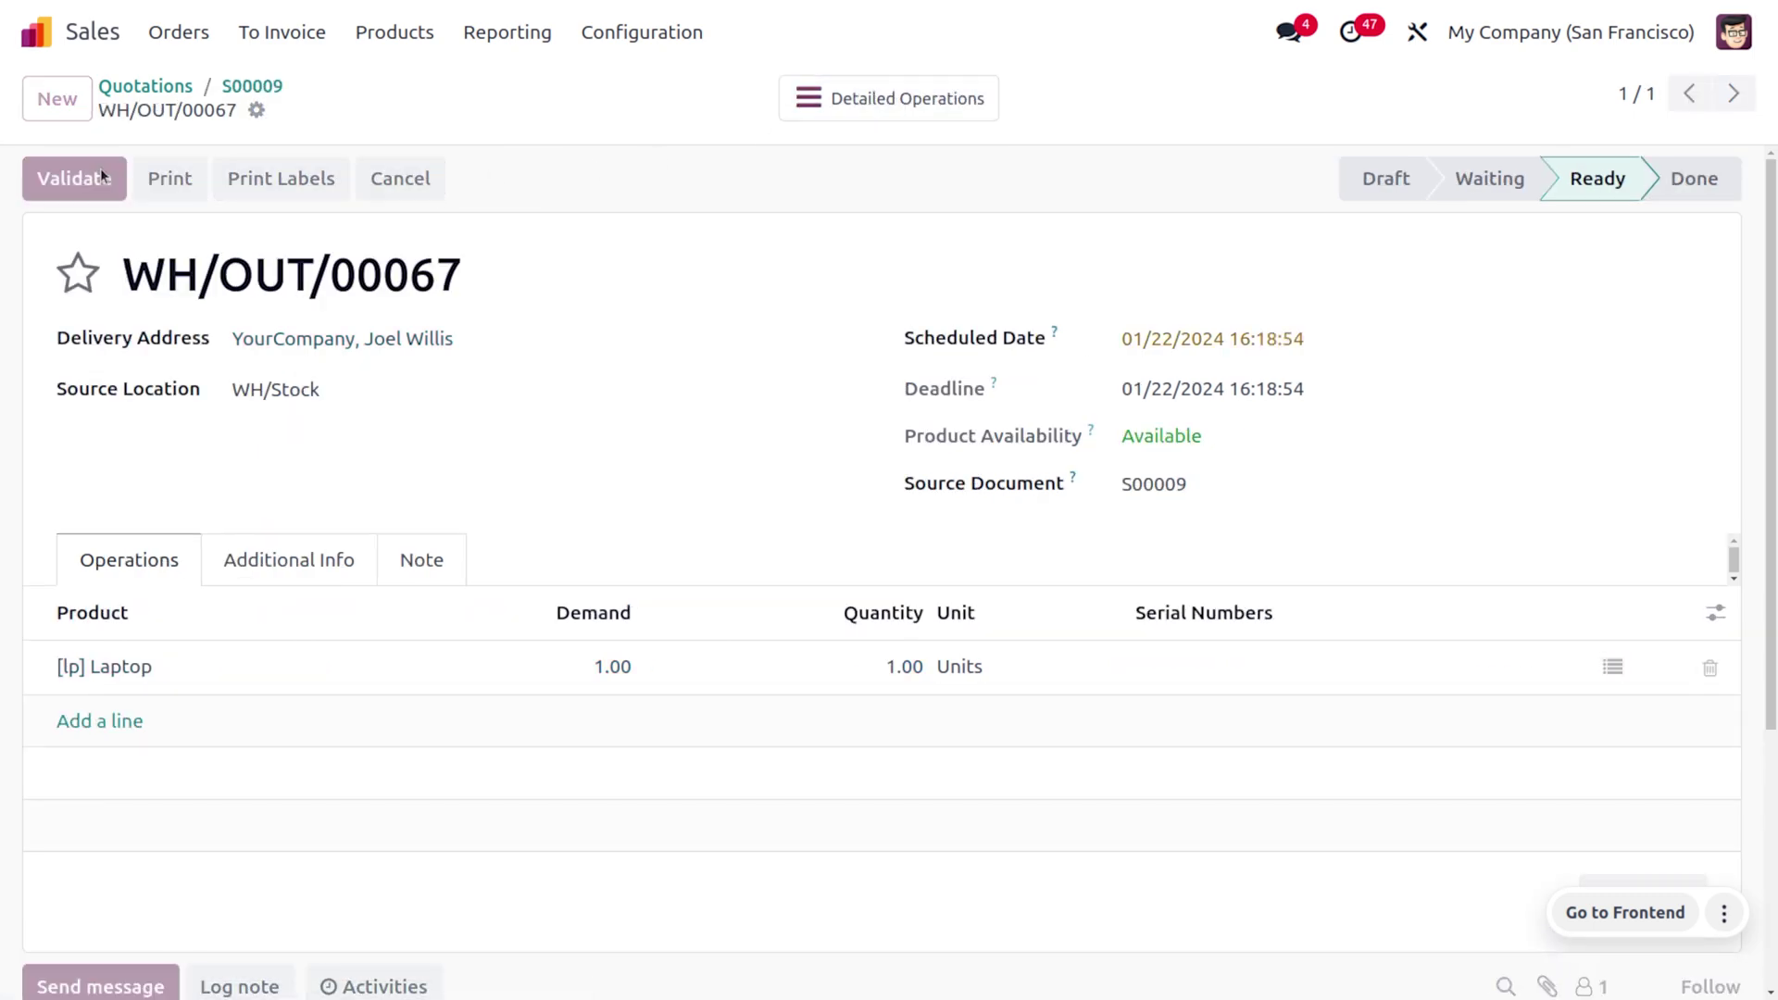